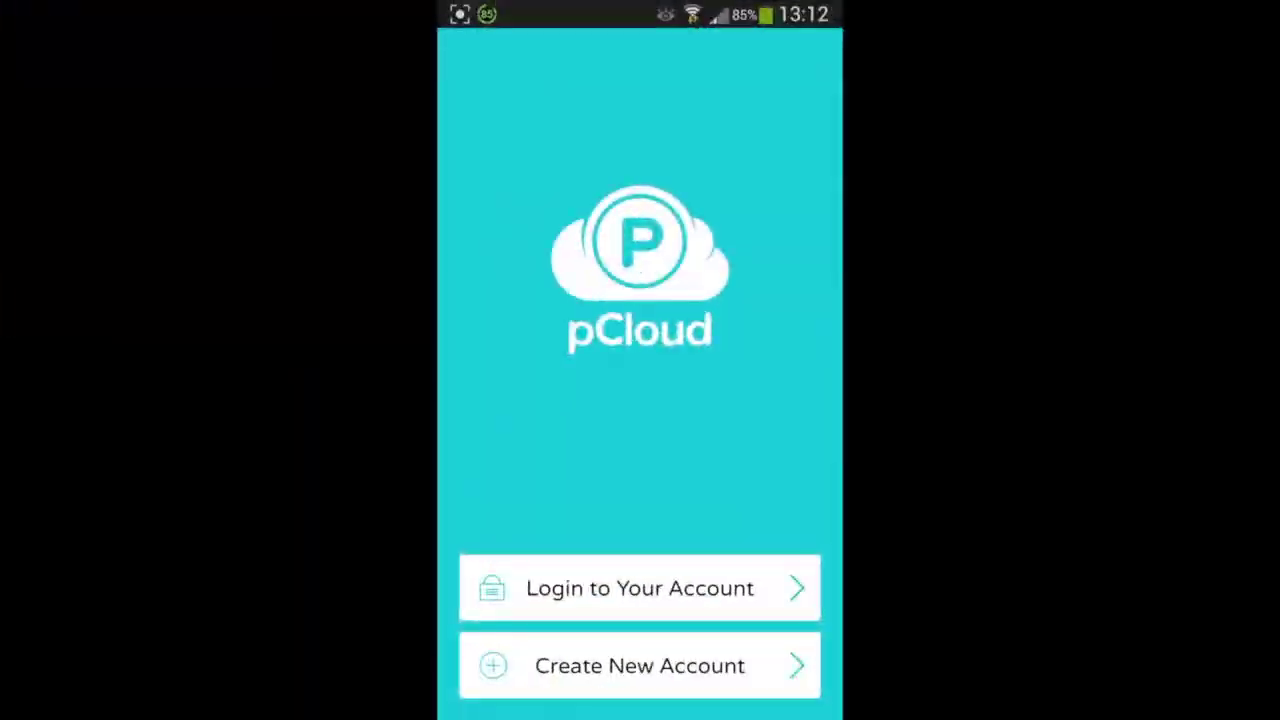
Step: Get past the welcome screen and browse the Settings page from the side menu
left_click(640, 666)
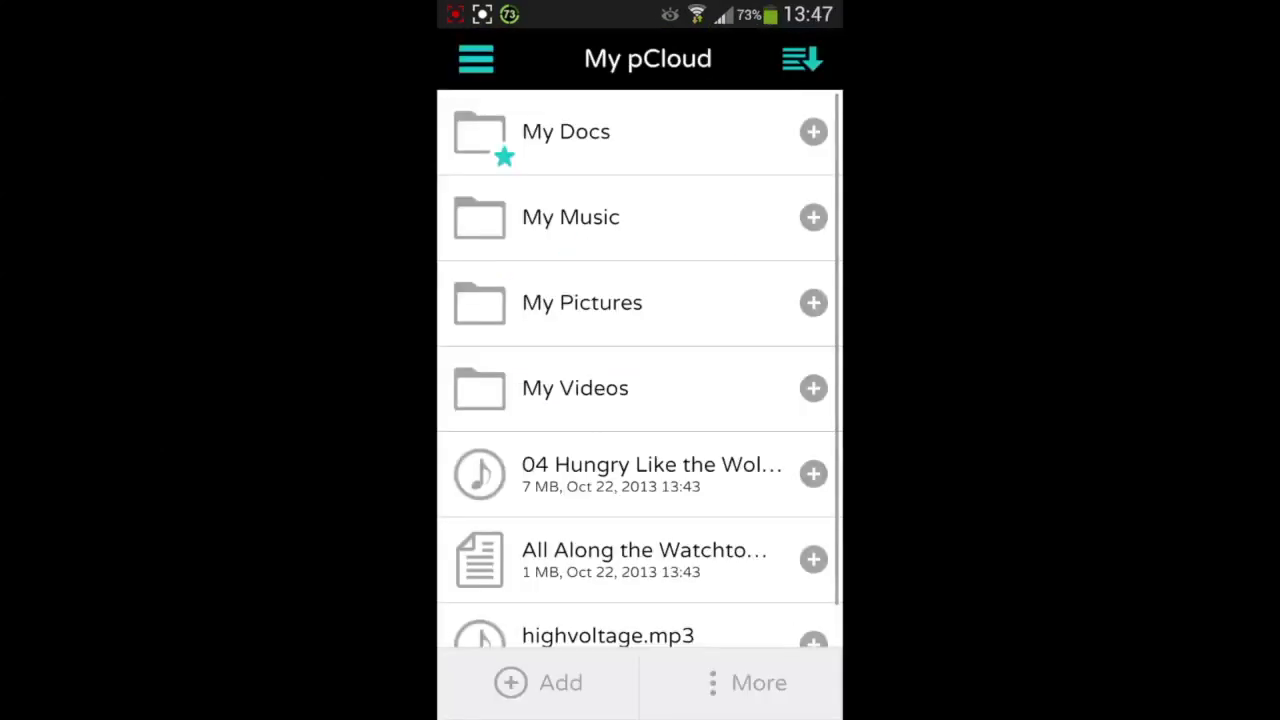
left_click(476, 60)
mouse_move(697, 544)
left_mouse_down()
mouse_move(694, 367)
mouse_move(663, 466)
mouse_move(689, 271)
left_mouse_up()
left_click(617, 494)
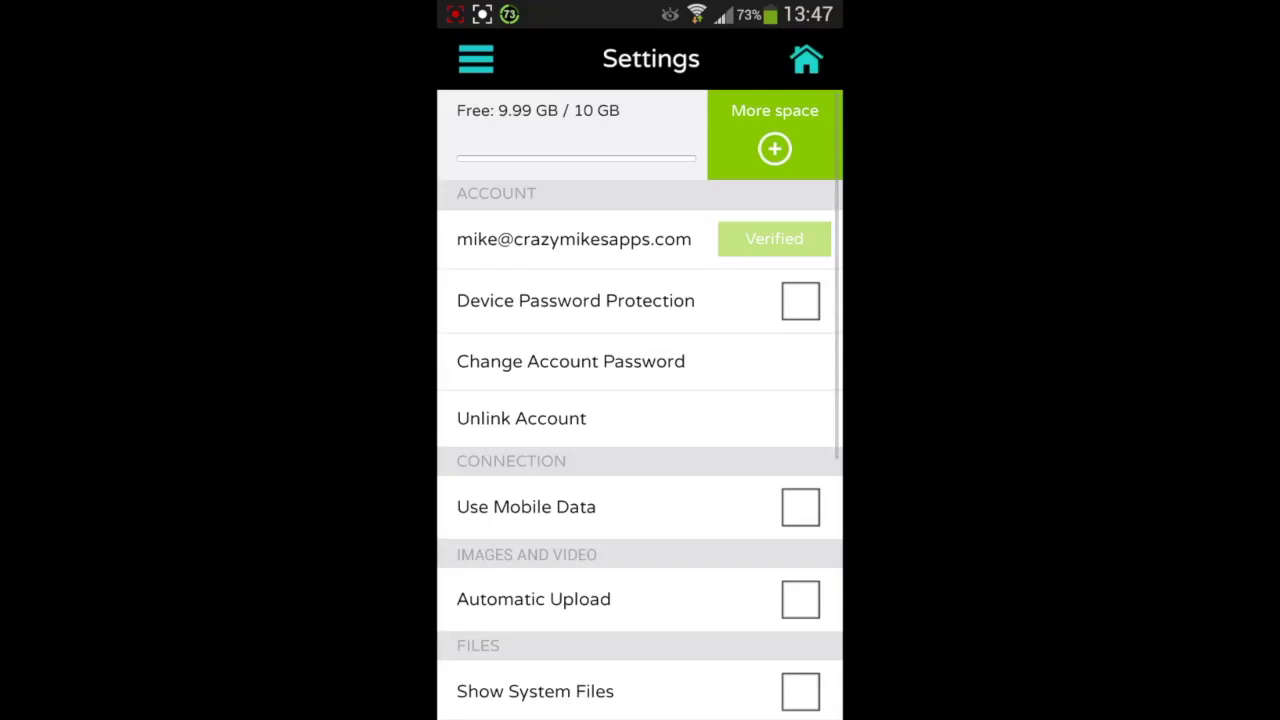
Step: Open Help and view the Help Center GENERAL FAQ
left_click(476, 60)
left_click(514, 546)
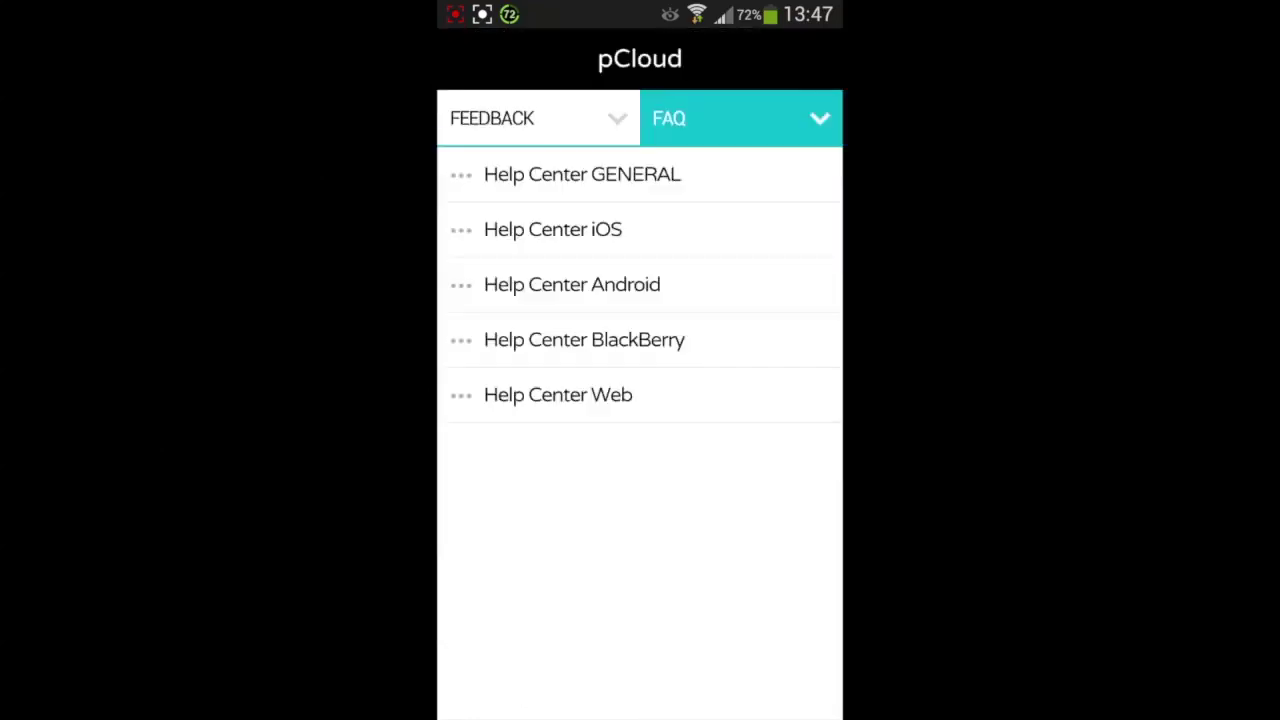
left_click(655, 195)
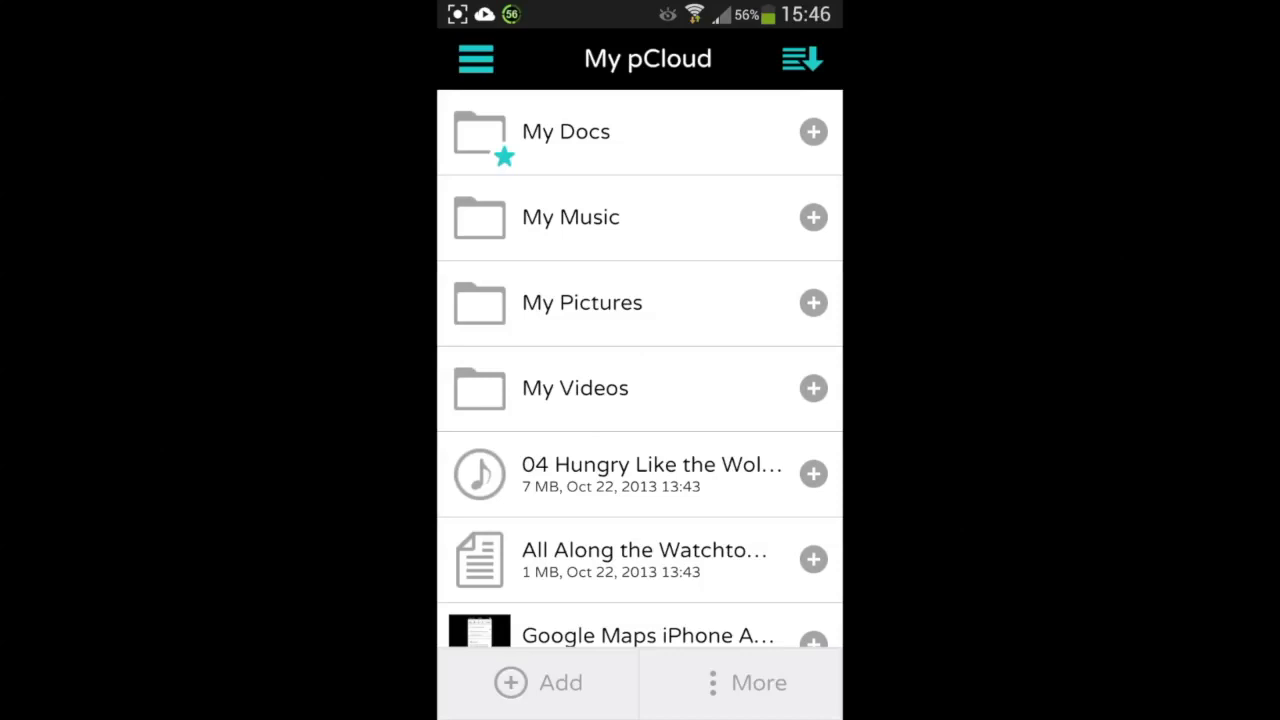
Step: Generate a Send Link for My Pictures, then dismiss the app chooser without sharing
left_click(665, 323)
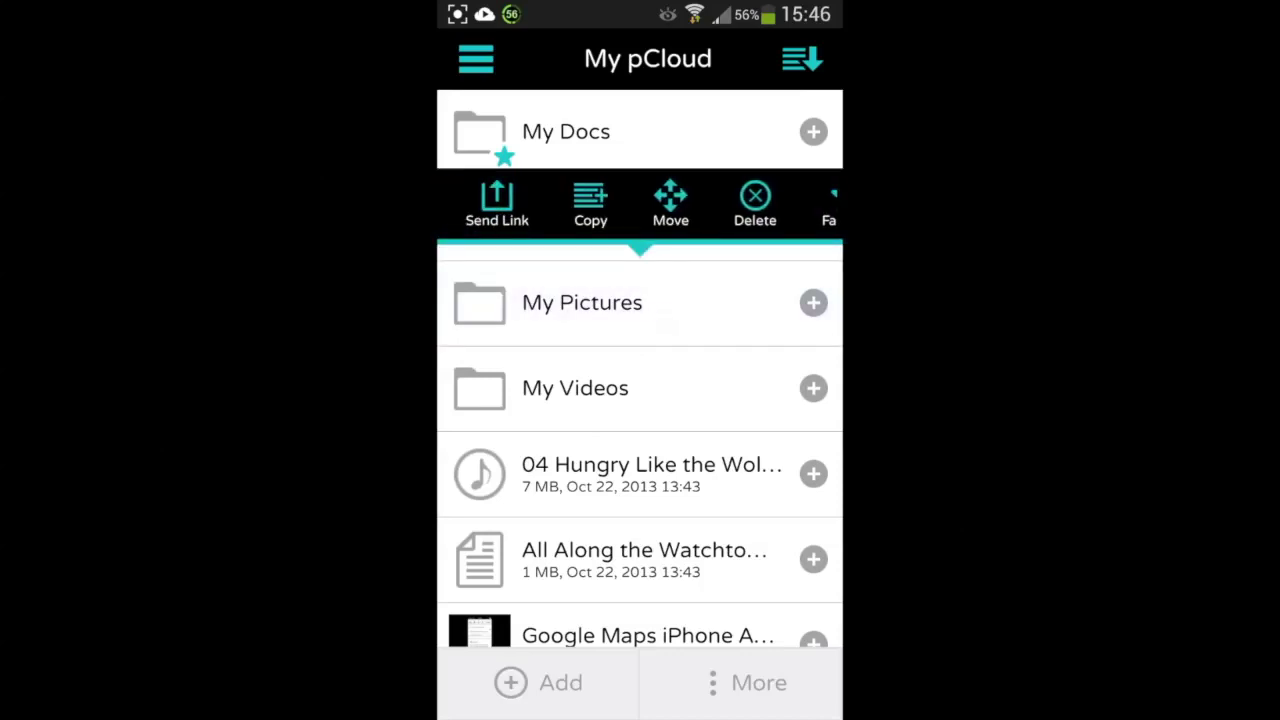
left_click_drag(753, 230, 583, 237)
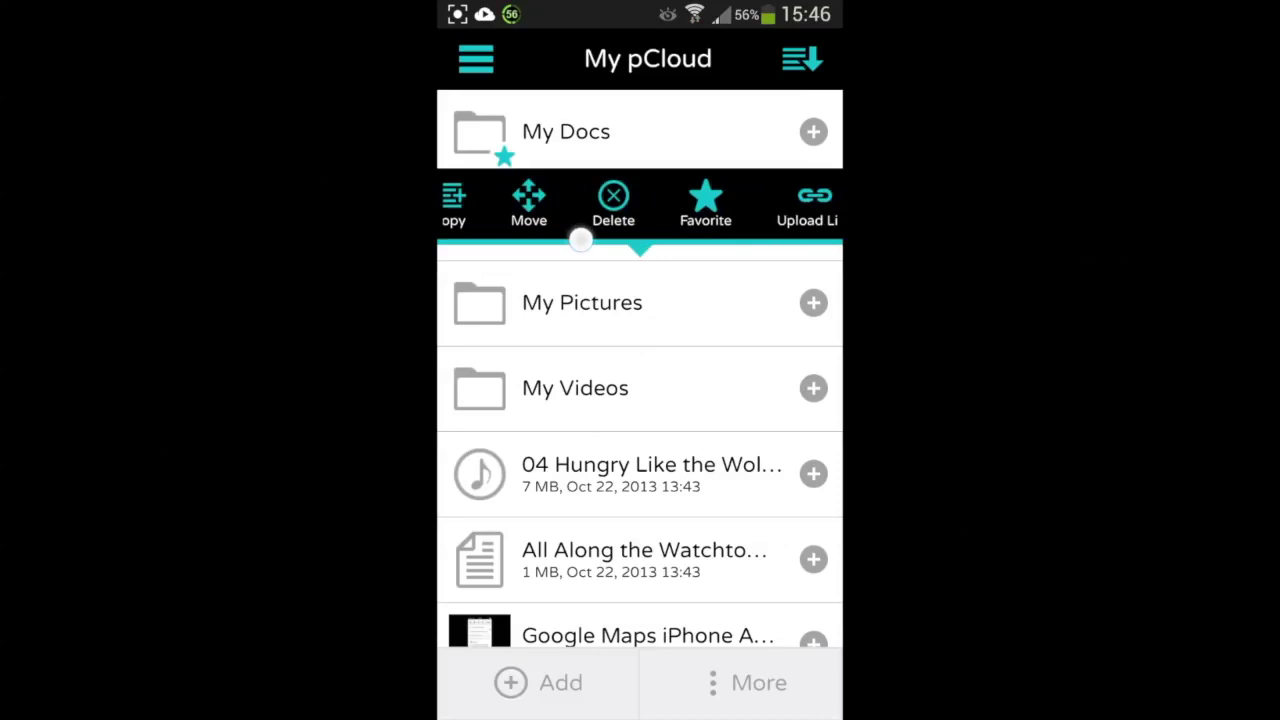
left_click_drag(730, 232, 597, 237)
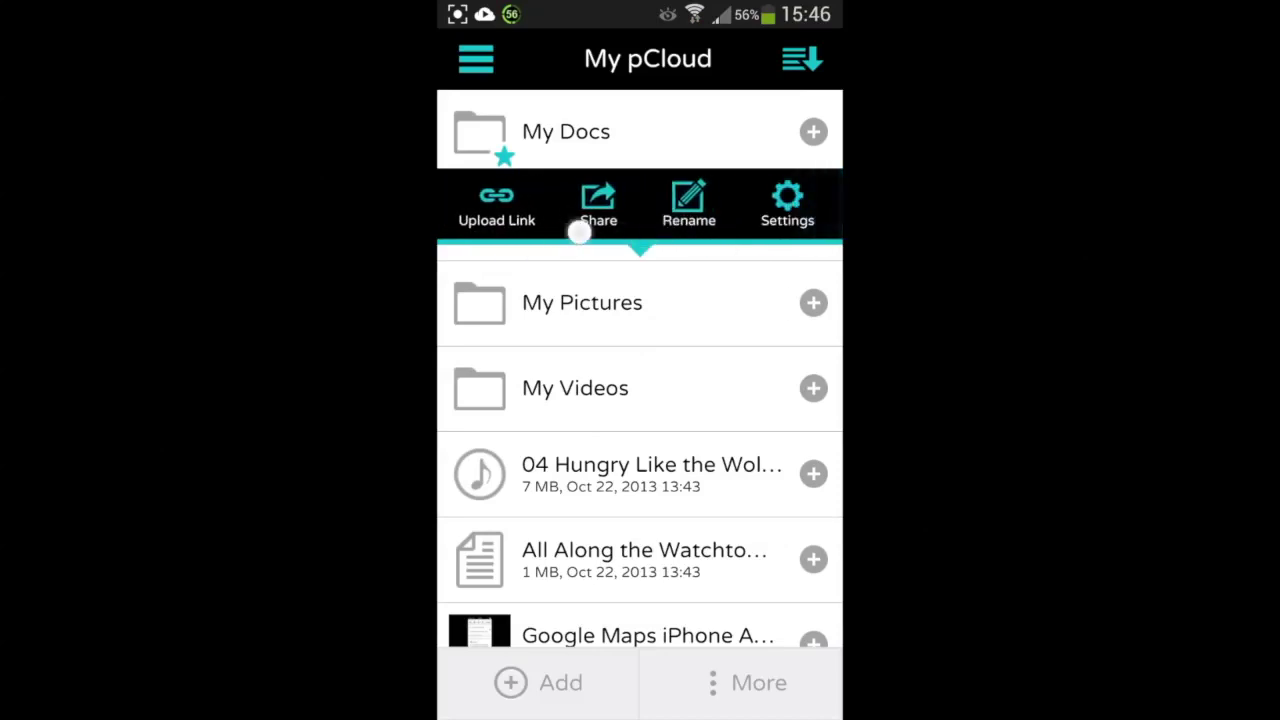
left_click_drag(580, 229, 760, 232)
left_click(514, 218)
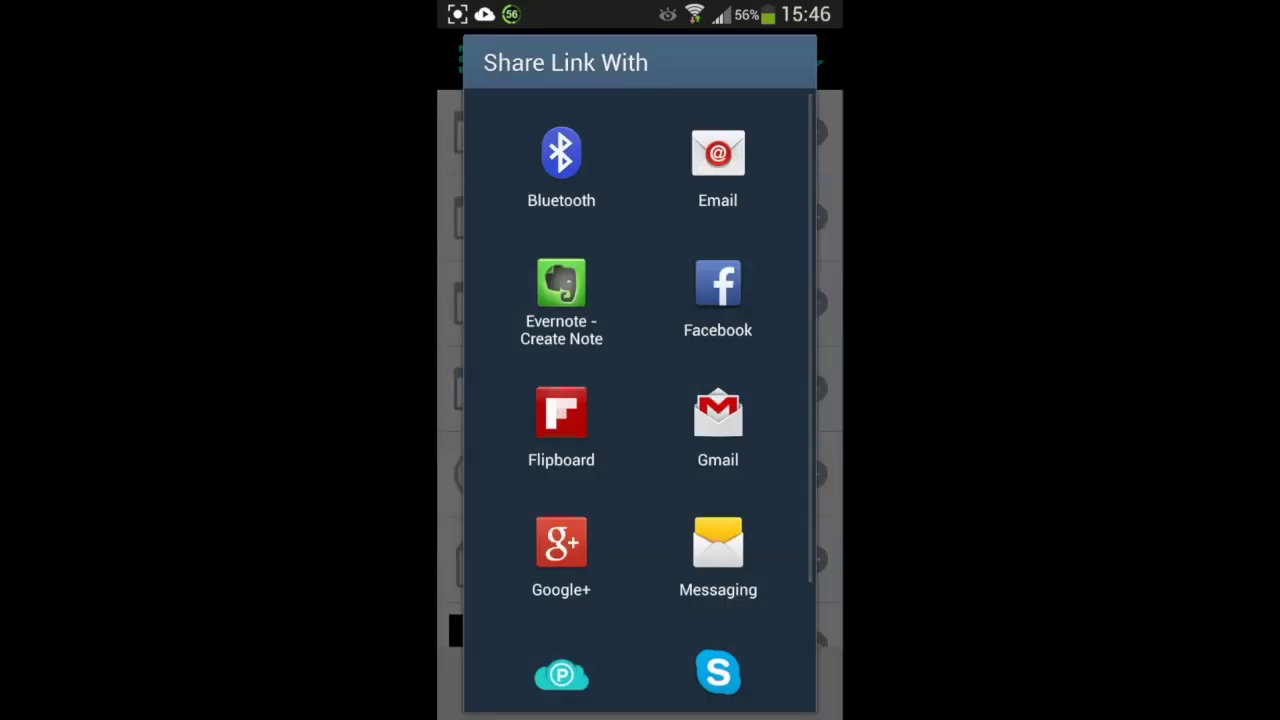
key("Escape")
Step: Create an upload link for My Pictures with a comment and send it via Messaging
left_click_drag(712, 224, 531, 229)
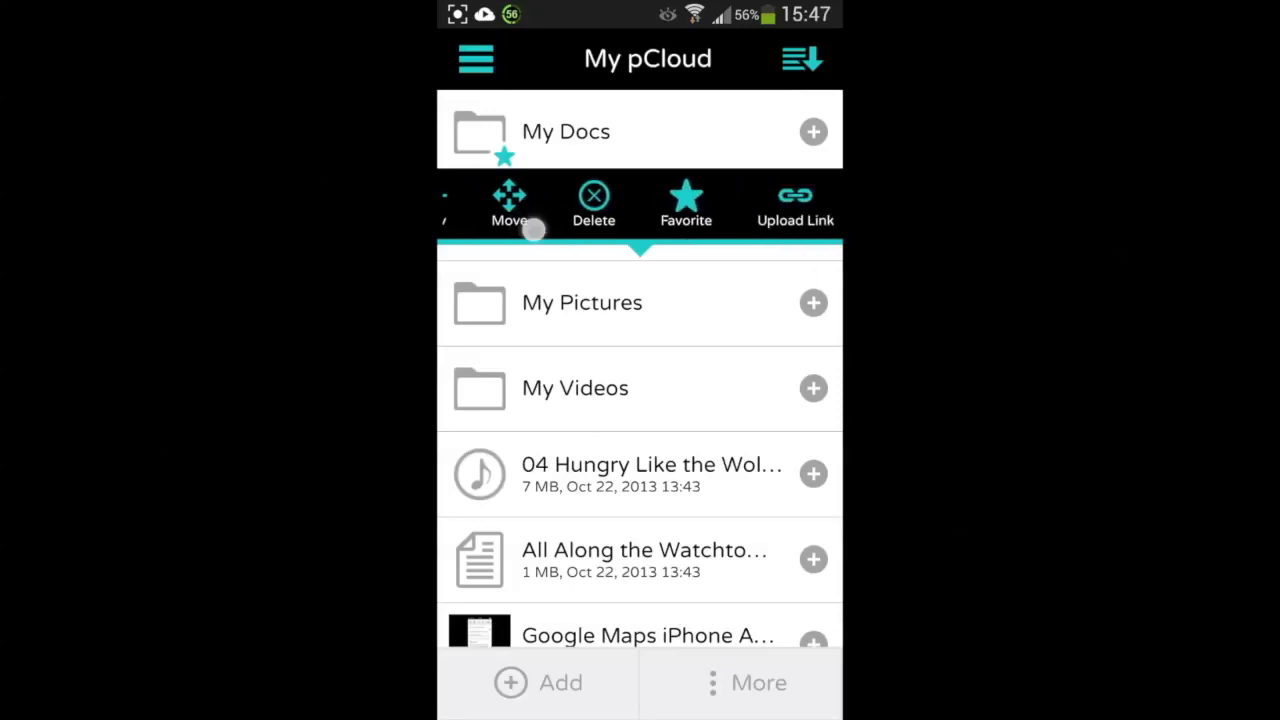
left_click_drag(684, 230, 540, 226)
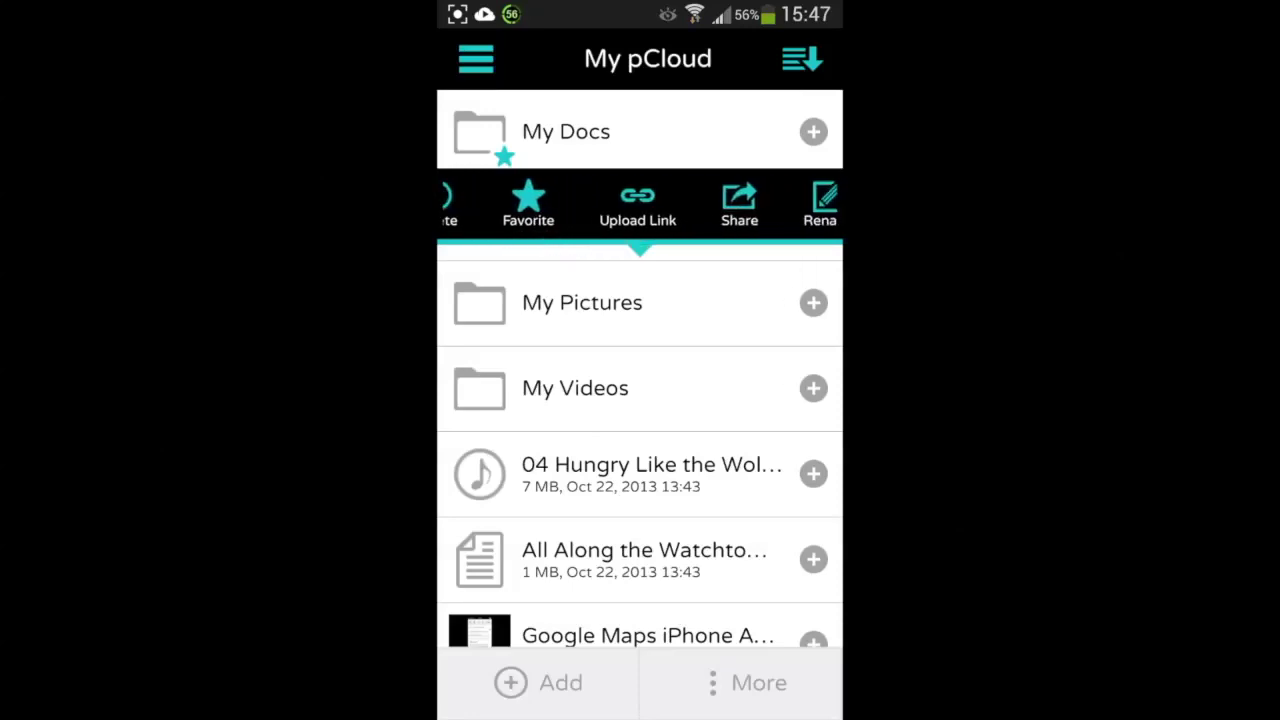
left_click(649, 214)
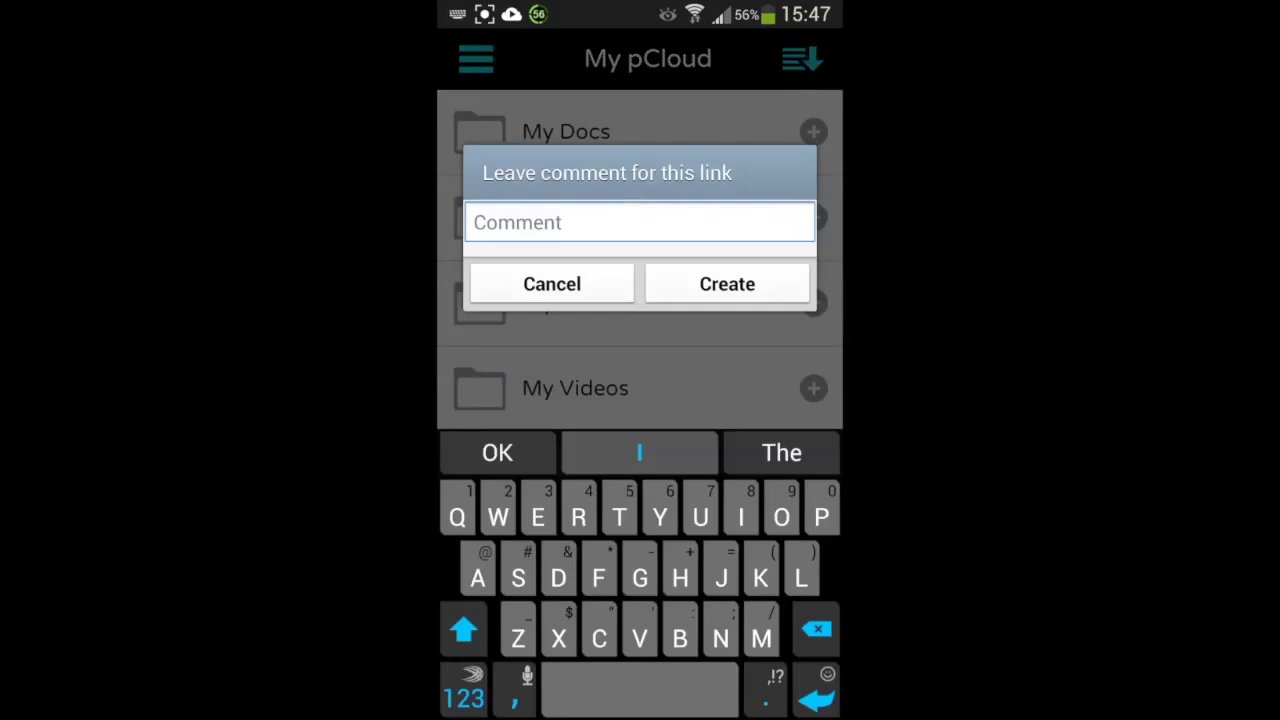
type("Mrs. Crazy")
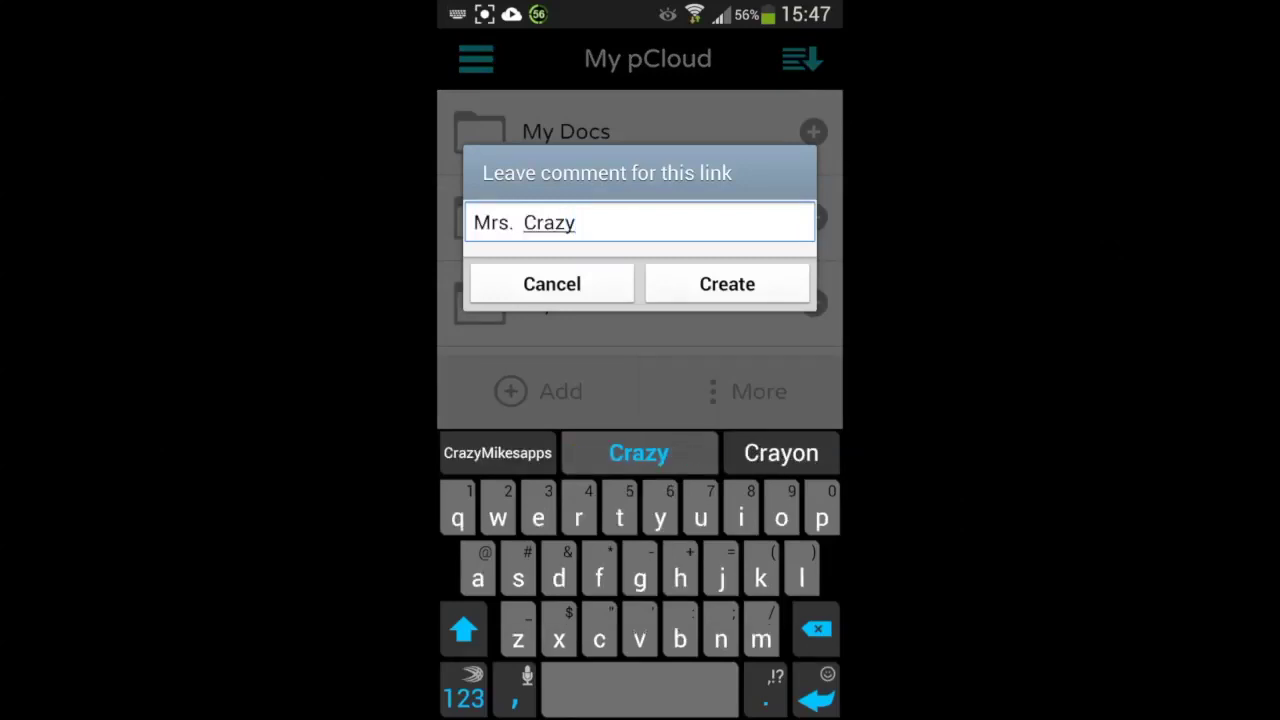
type("Mike")
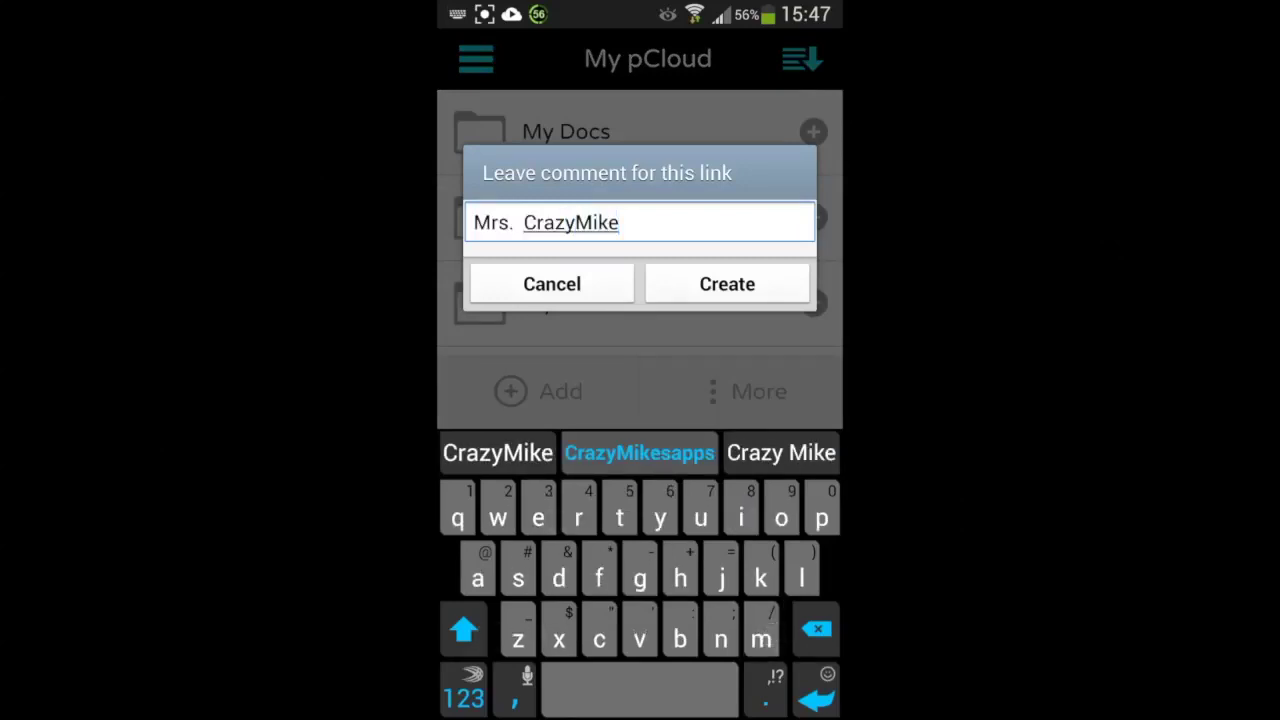
left_click(727, 284)
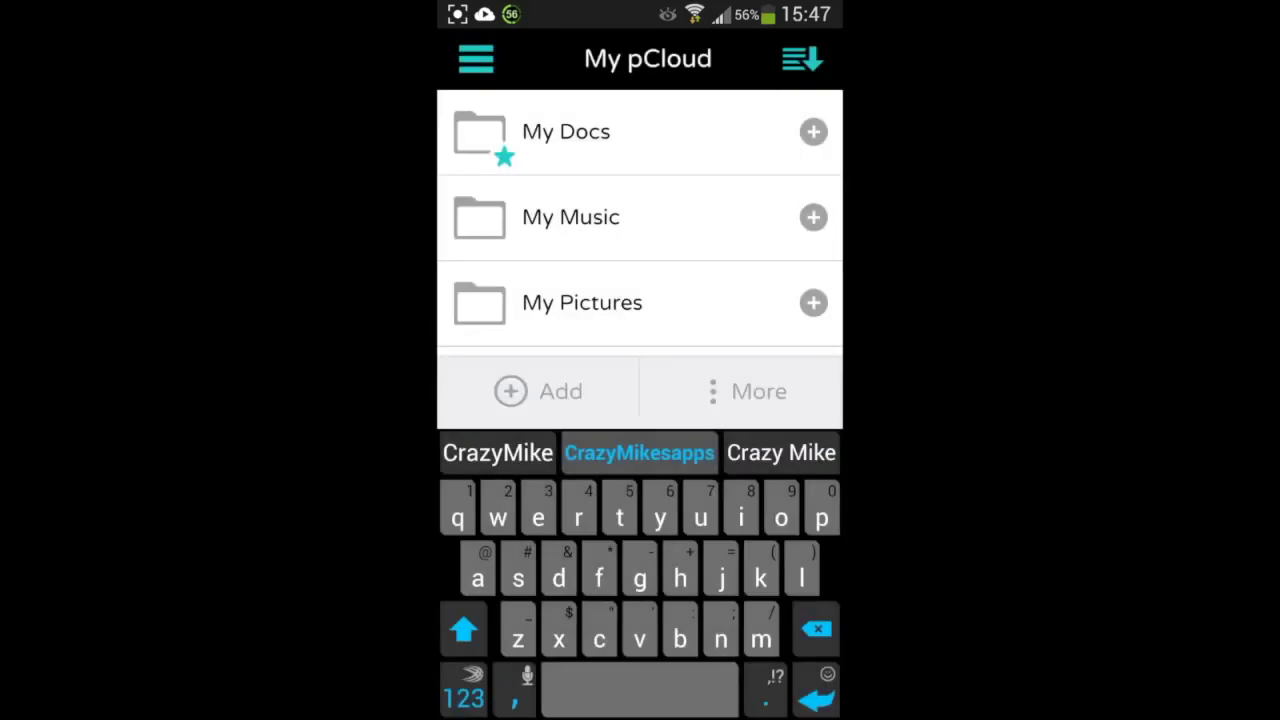
left_click(718, 555)
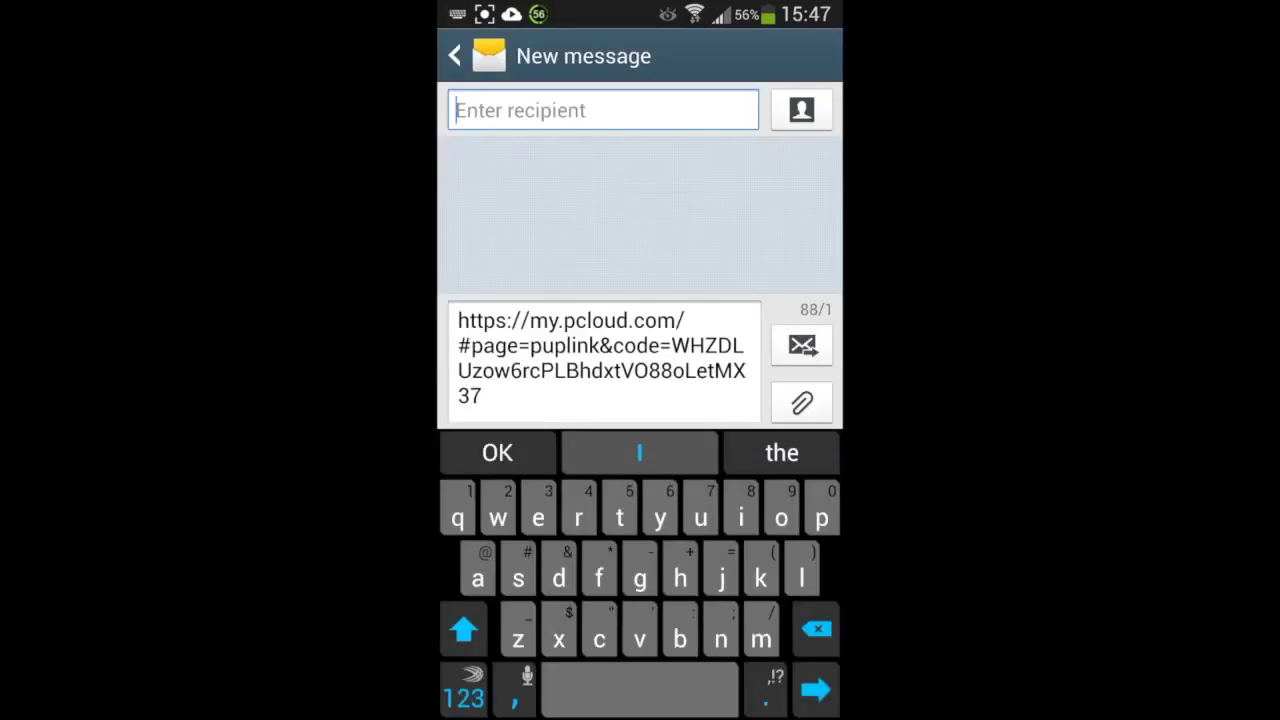
Step: Open the share invitation and rename dialogs for My Pictures, cancelling both
left_click_drag(742, 216, 641, 226)
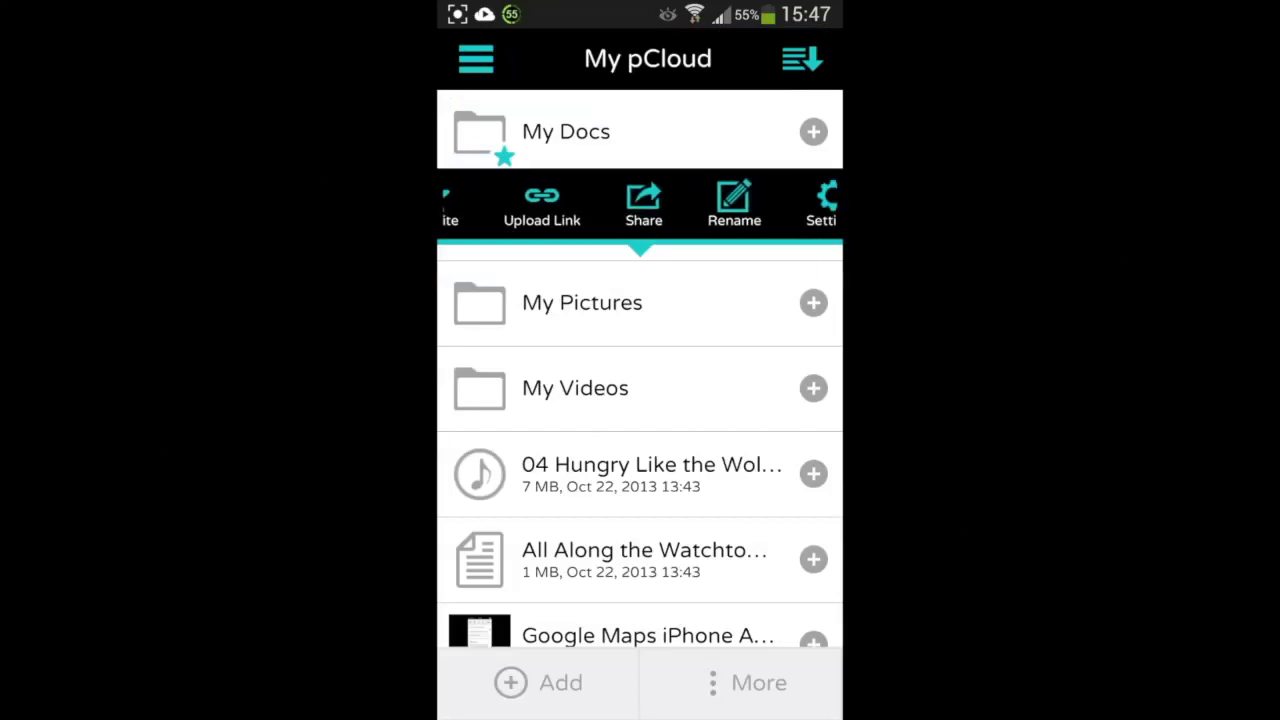
left_click(663, 213)
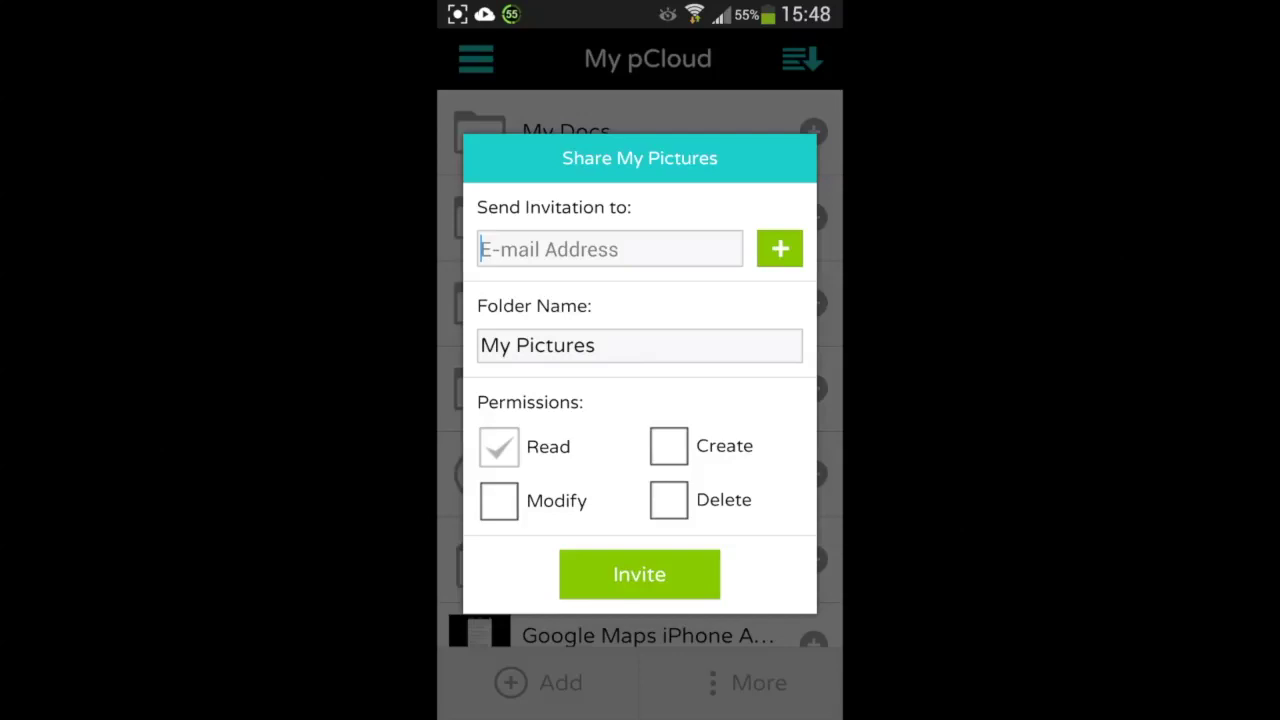
key("Escape")
left_click(750, 210)
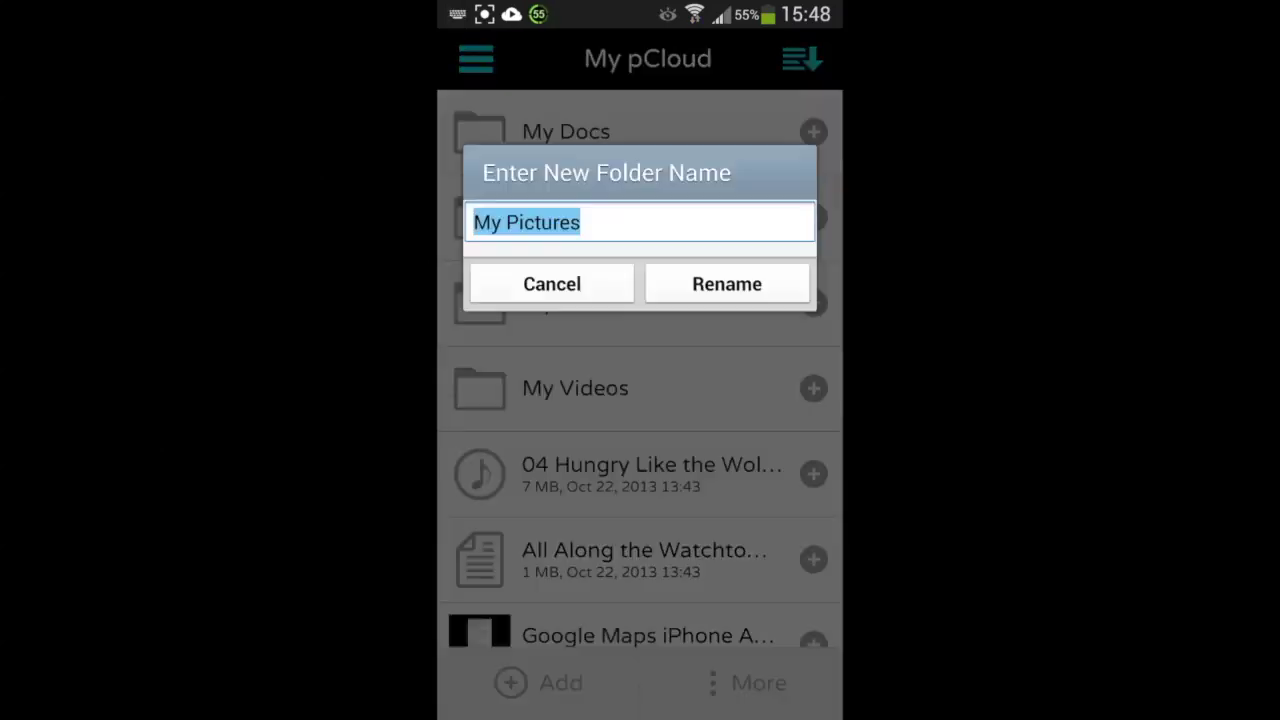
key("Escape")
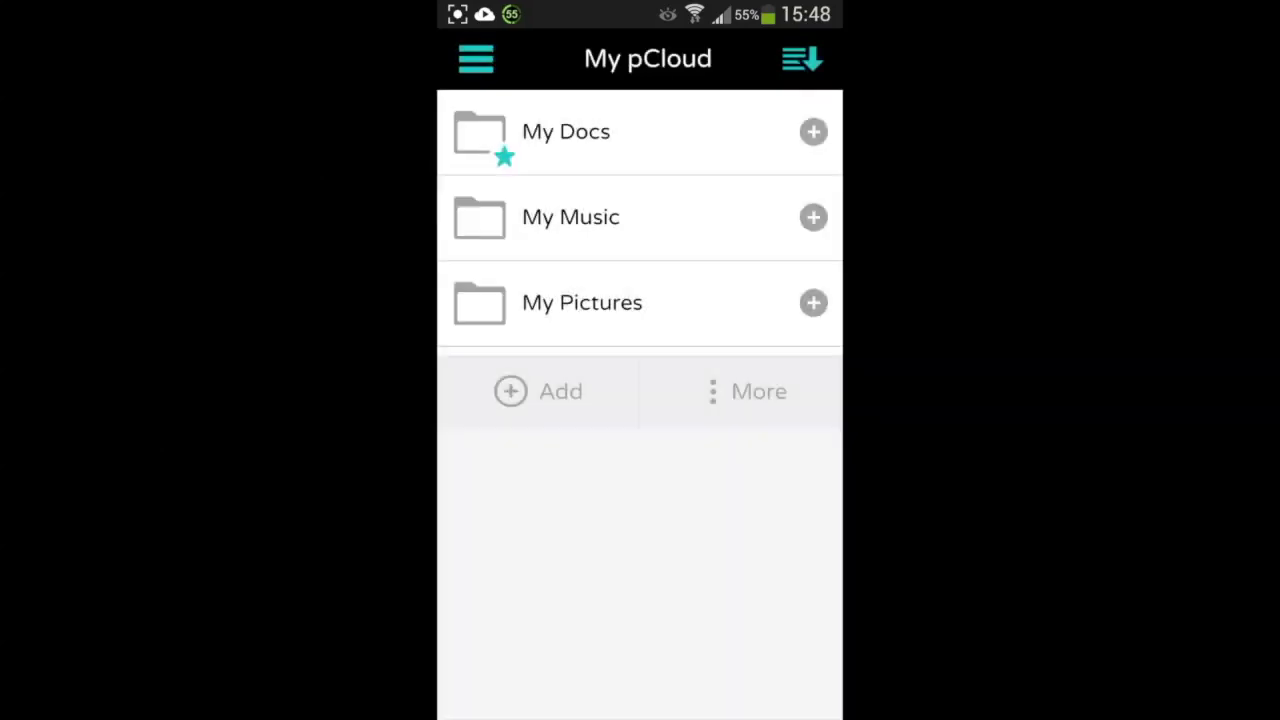
Step: View the My Pictures folder settings and return to the list
left_click(697, 323)
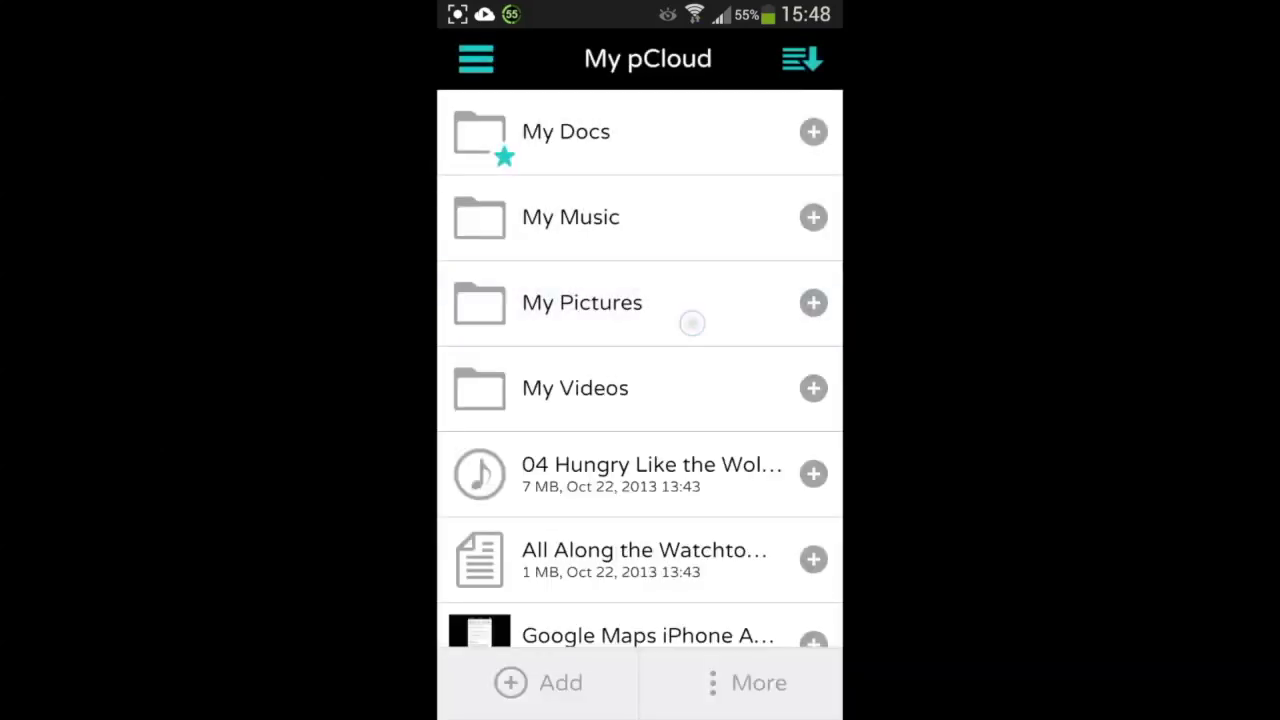
left_click_drag(767, 218, 609, 229)
left_click(791, 206)
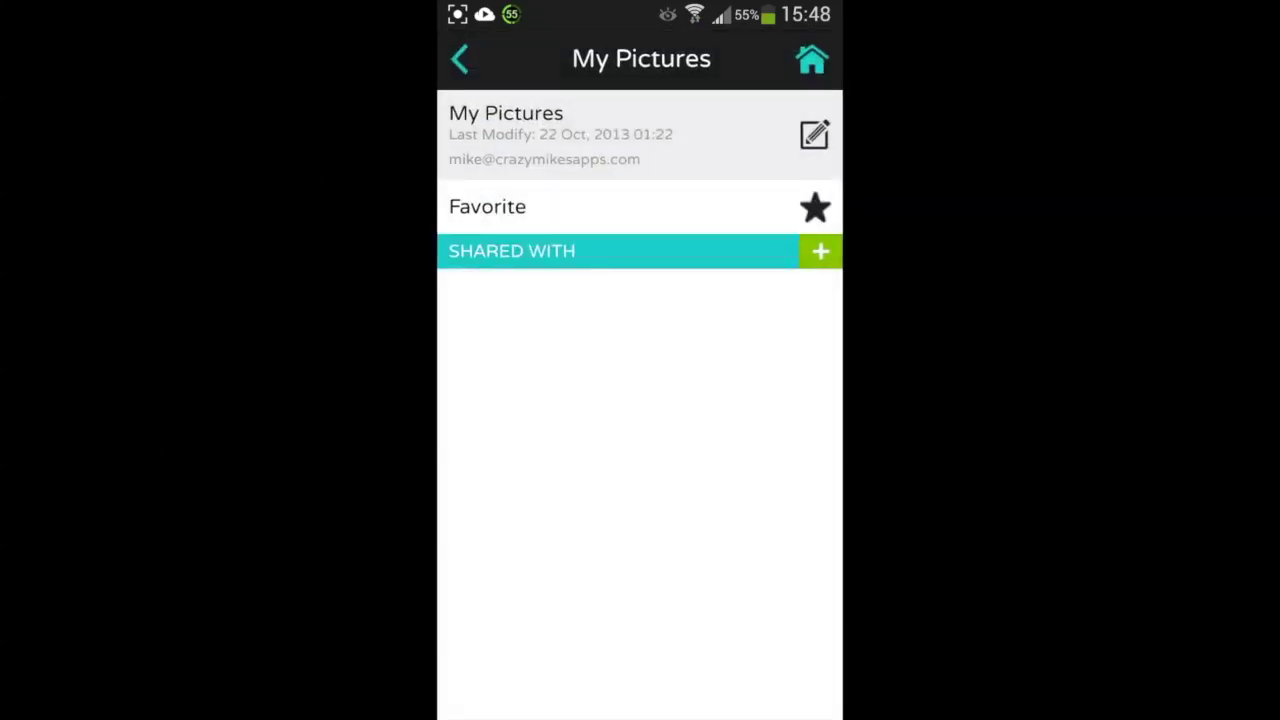
key("Escape")
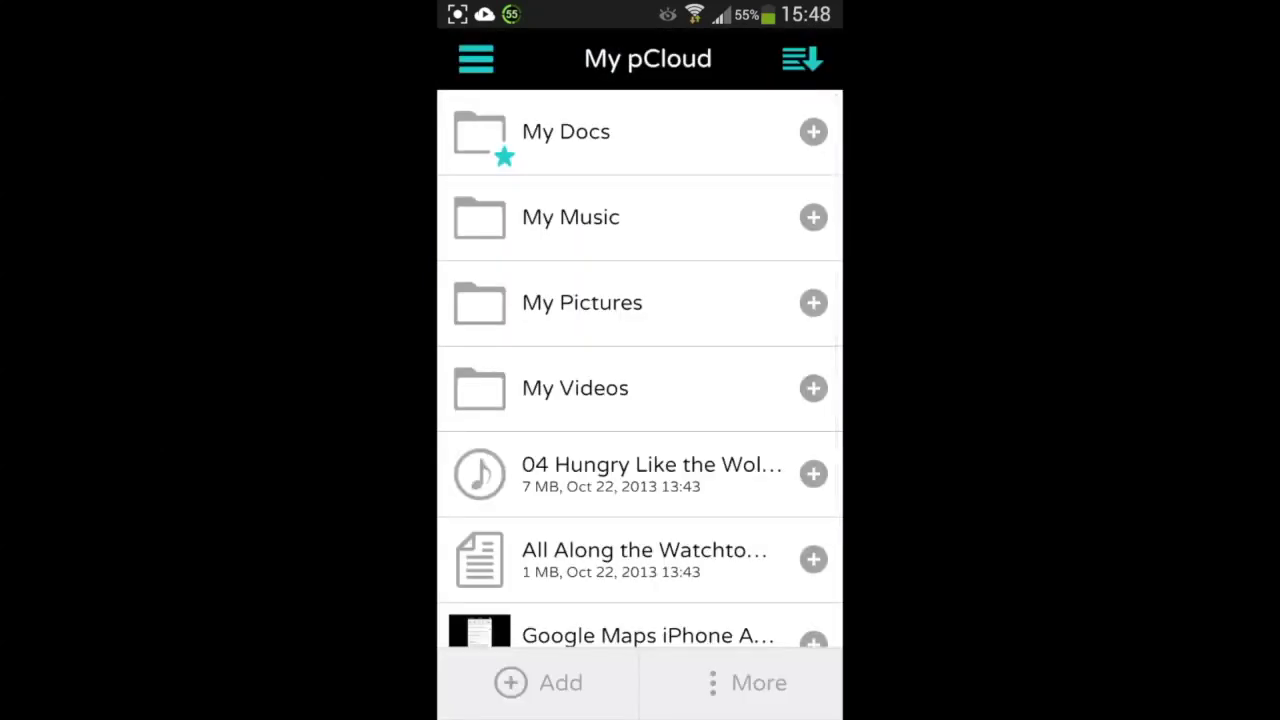
Step: Open the My Pictures folder and bring up its options menu
left_click(815, 313)
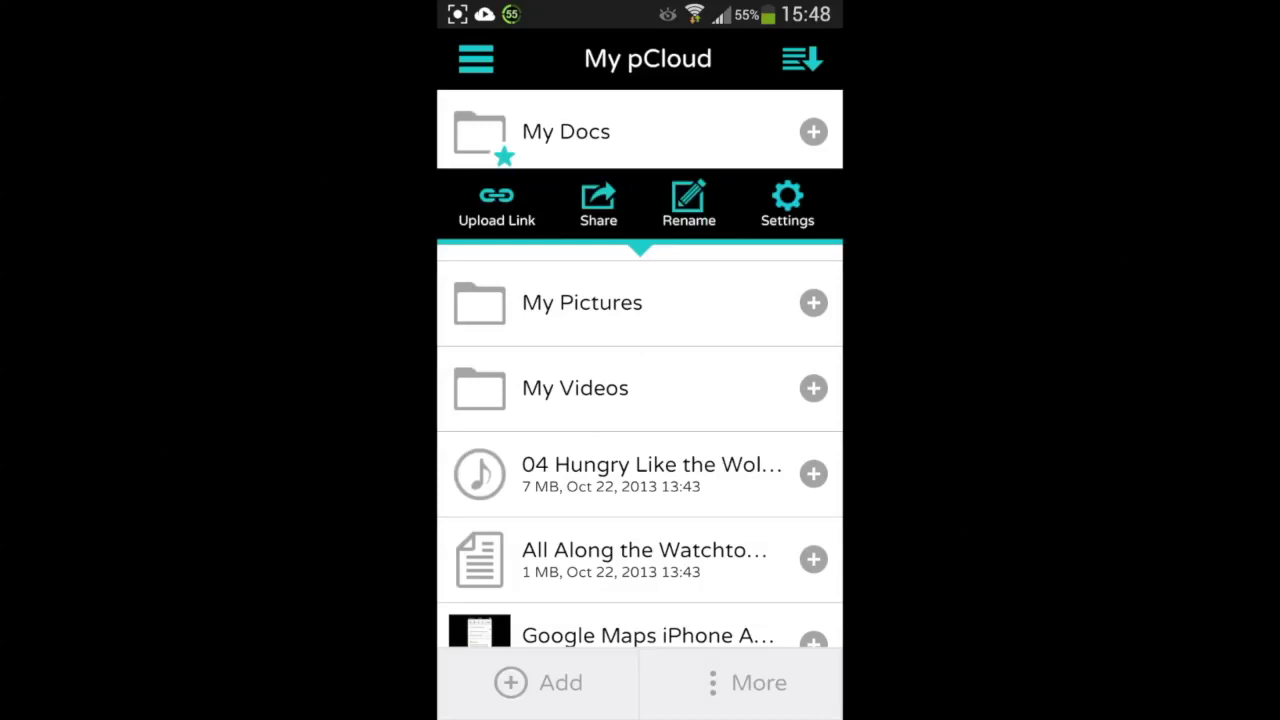
left_click(734, 321)
left_click(632, 316)
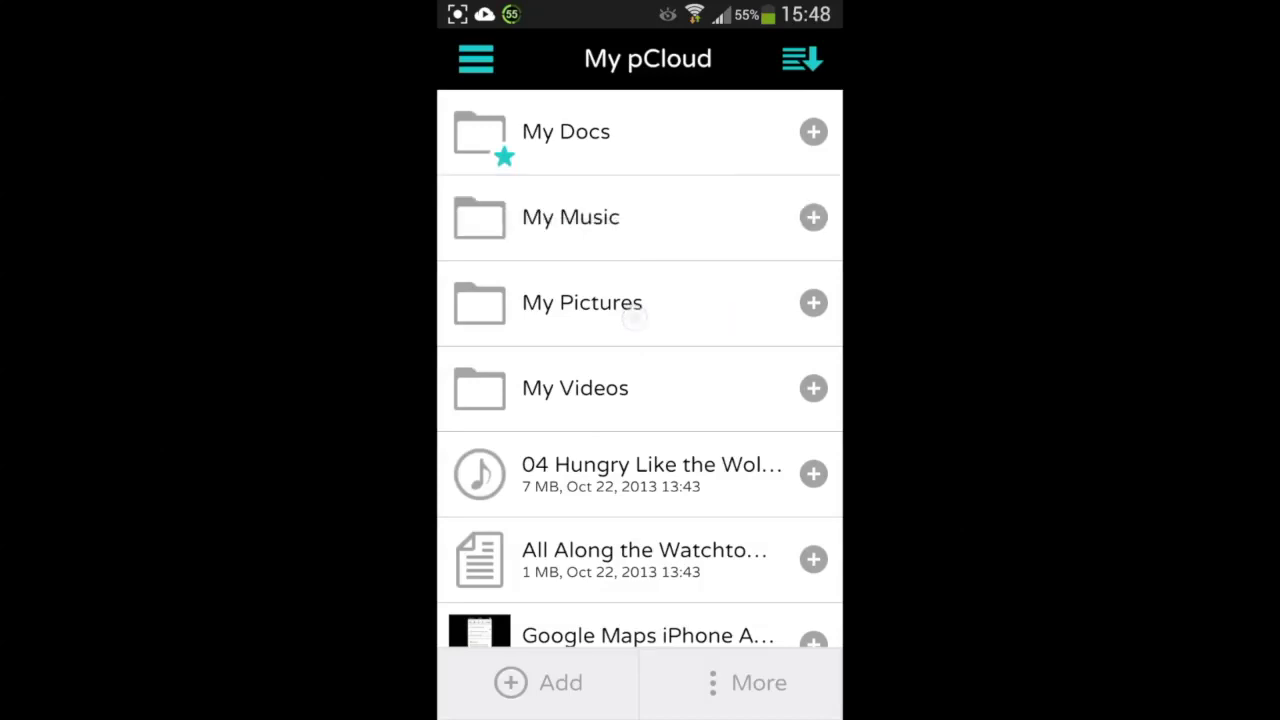
key("Menu")
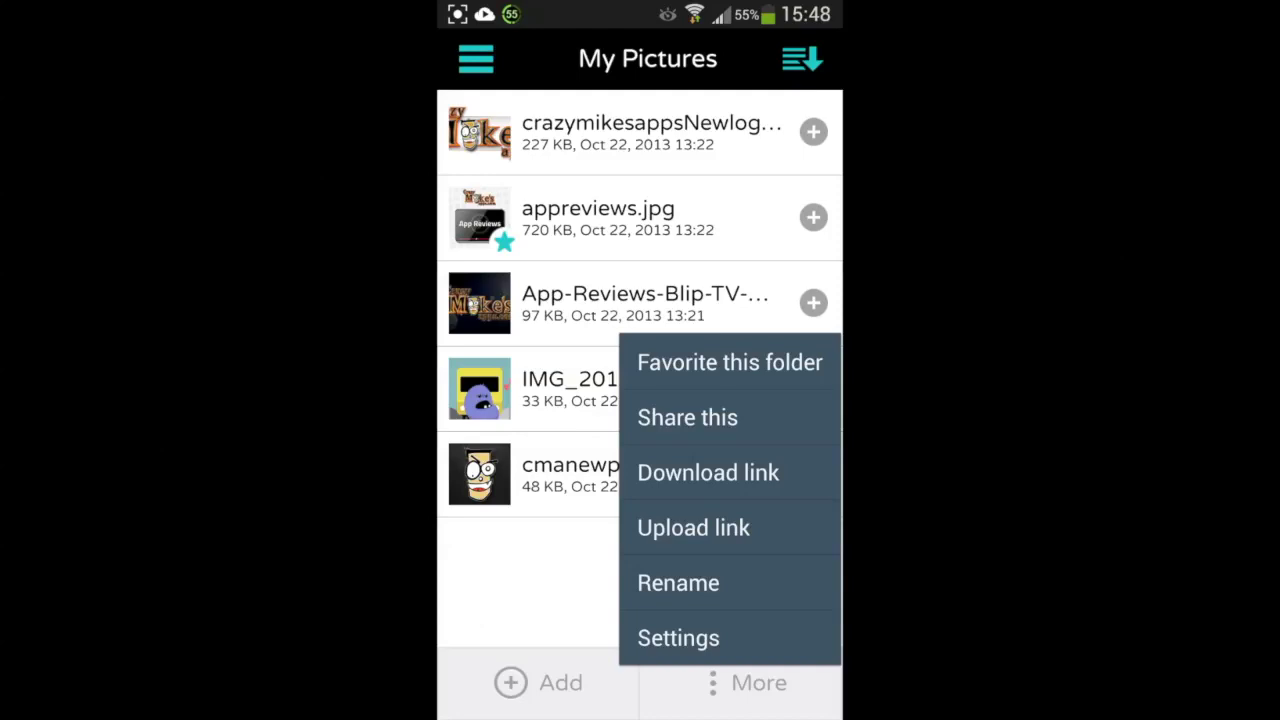
Step: View the file info of cmanewpod011612.png, then close it and return to My Pictures
left_click(568, 610)
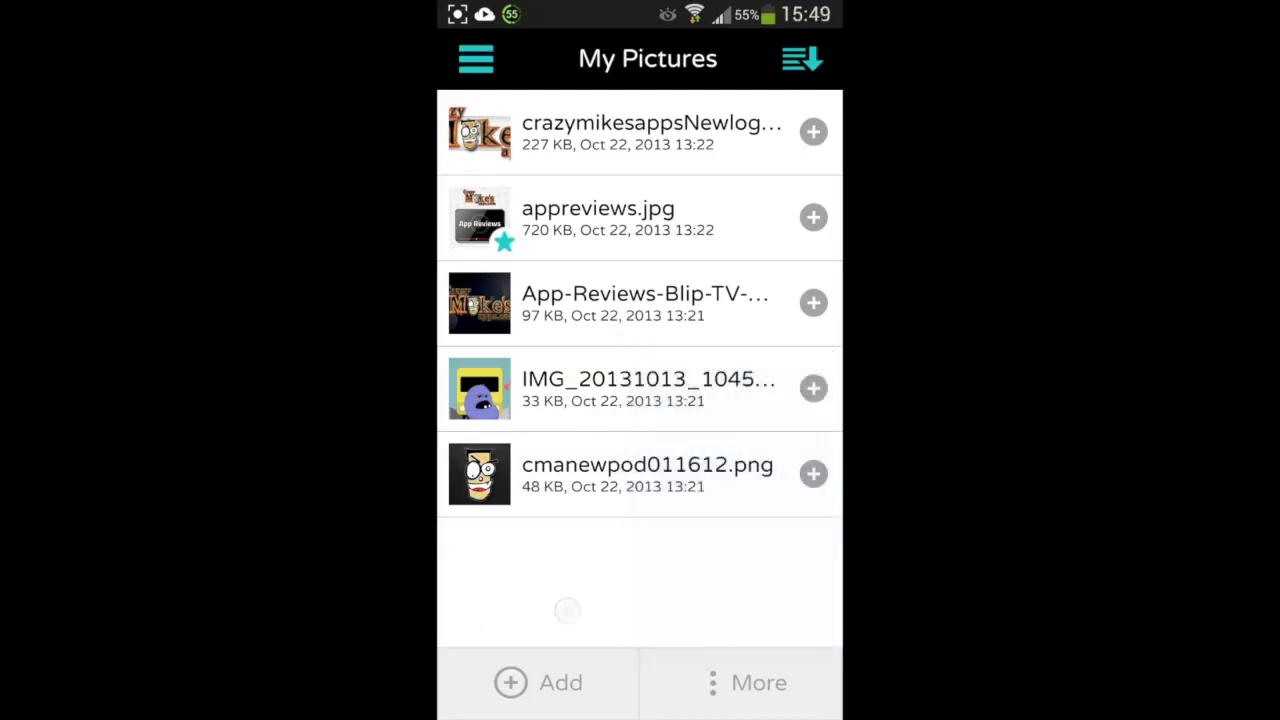
left_click(640, 474)
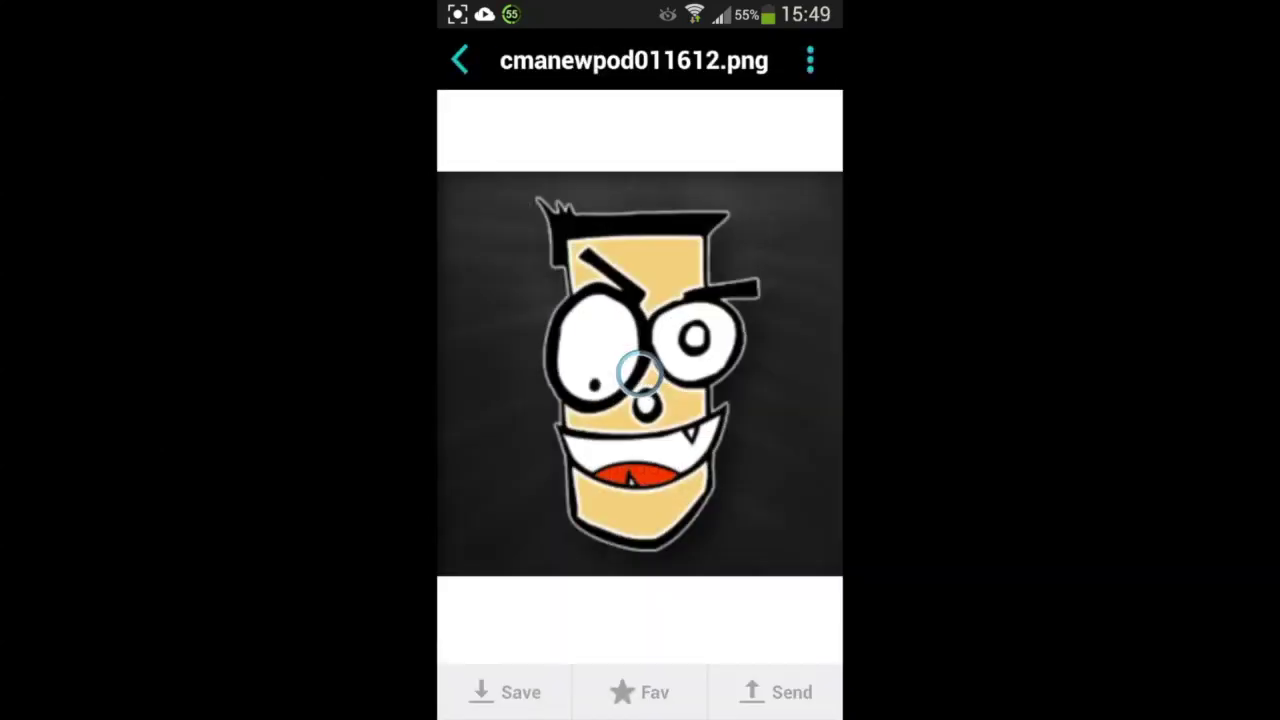
left_click(810, 60)
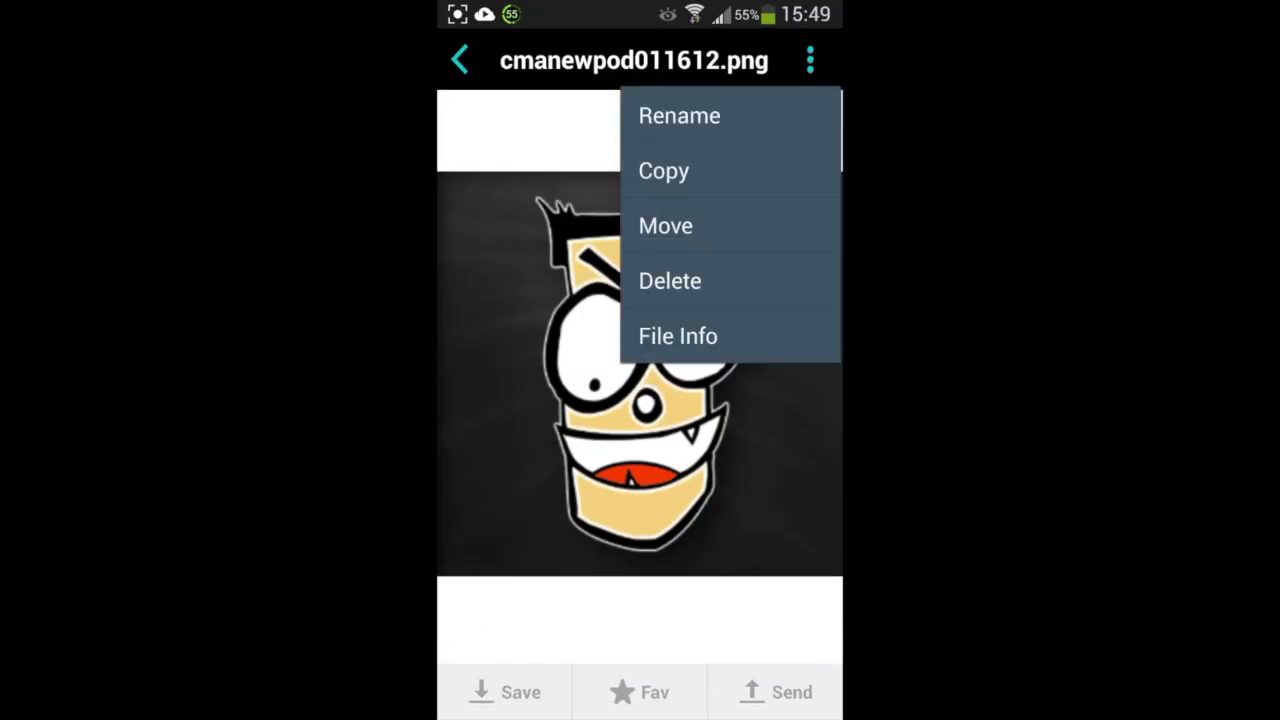
left_click(678, 336)
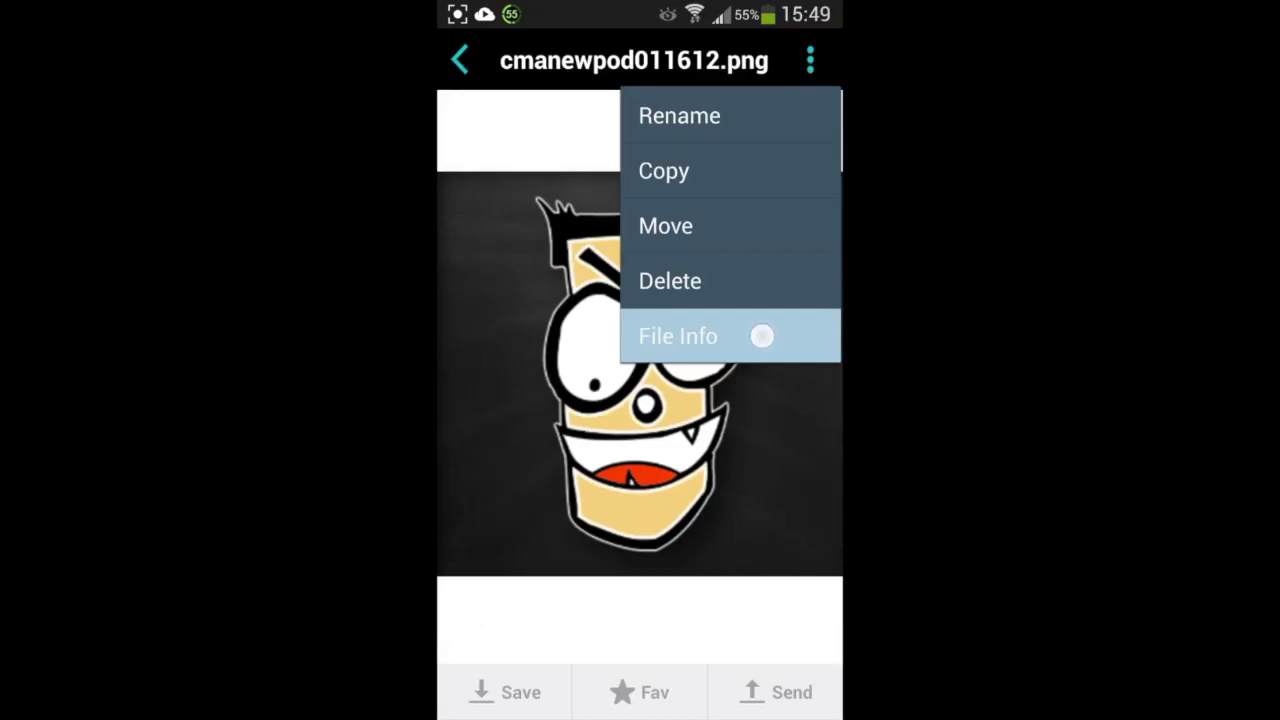
left_click(640, 529)
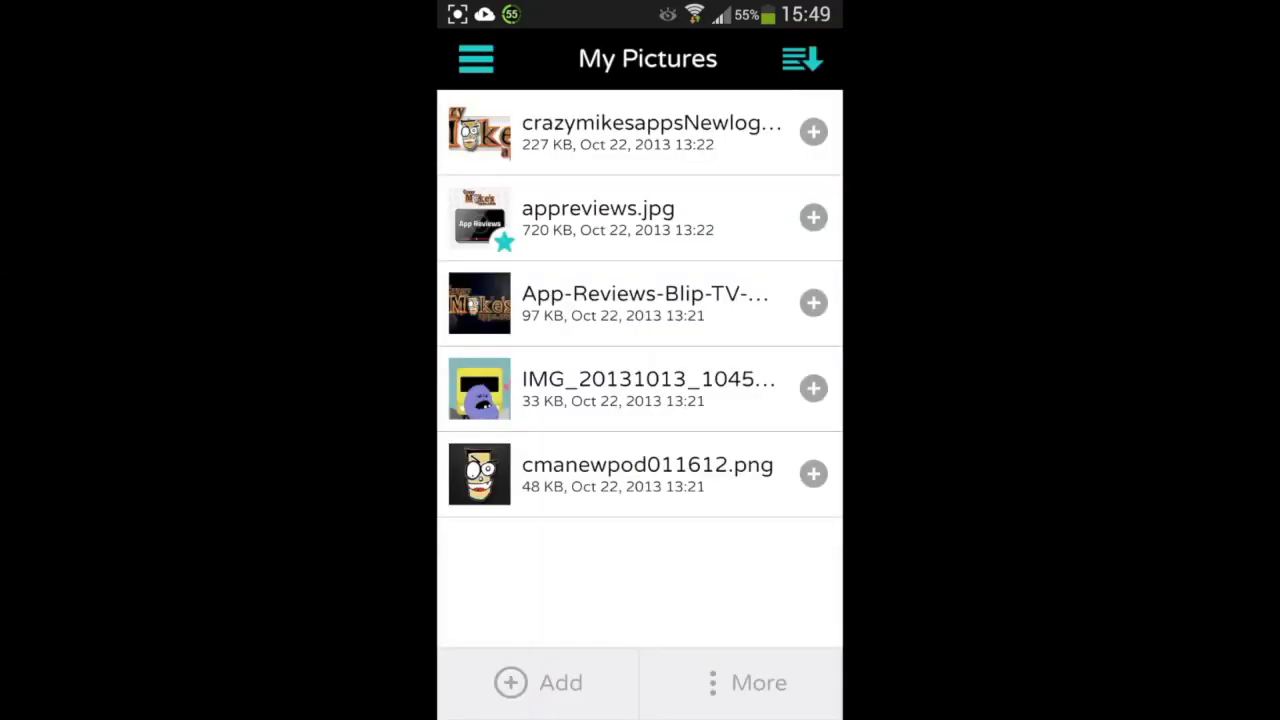
Step: Create a new folder named 'More Pics' inside My Pictures
left_click(540, 682)
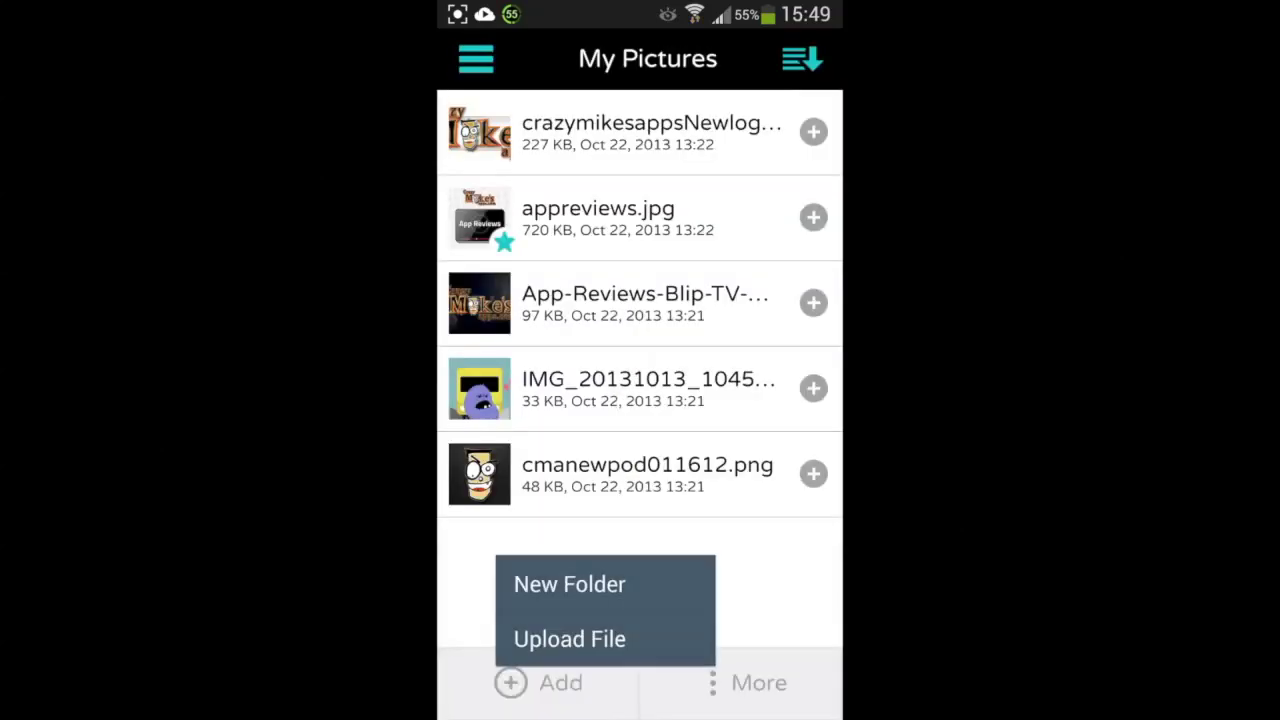
left_click(569, 584)
type("More Pic")
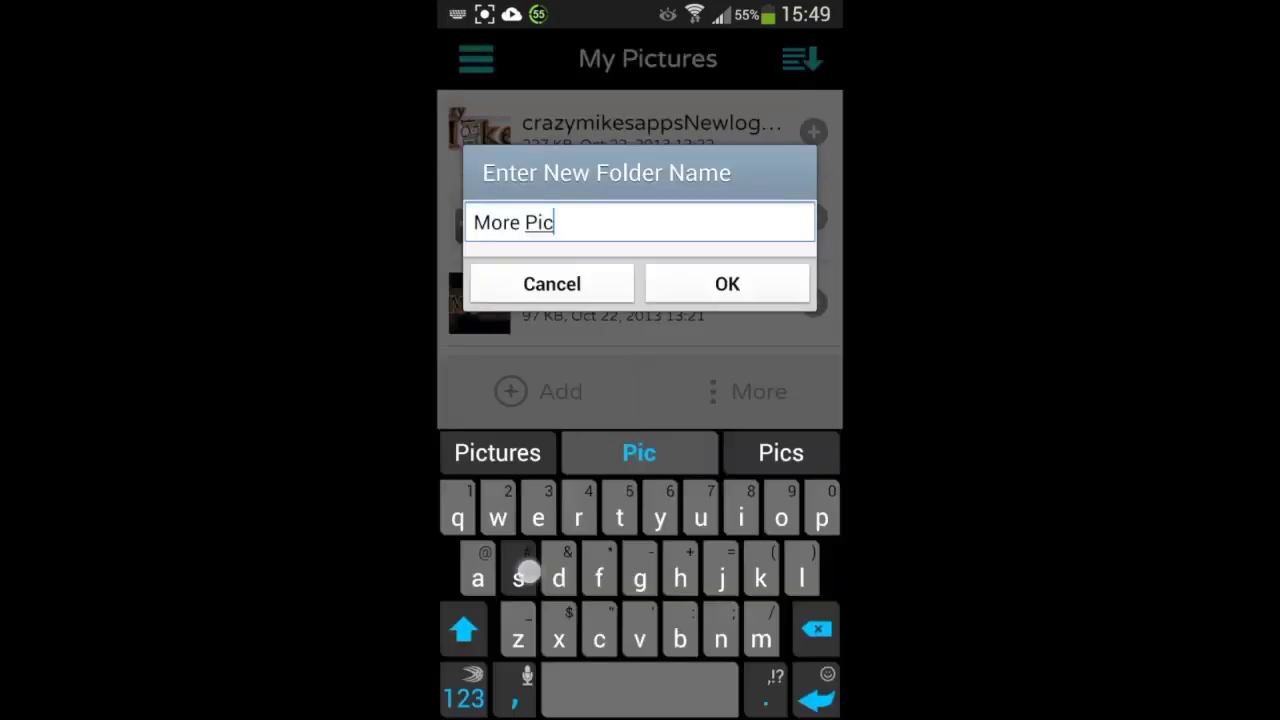
type("s")
left_click(726, 283)
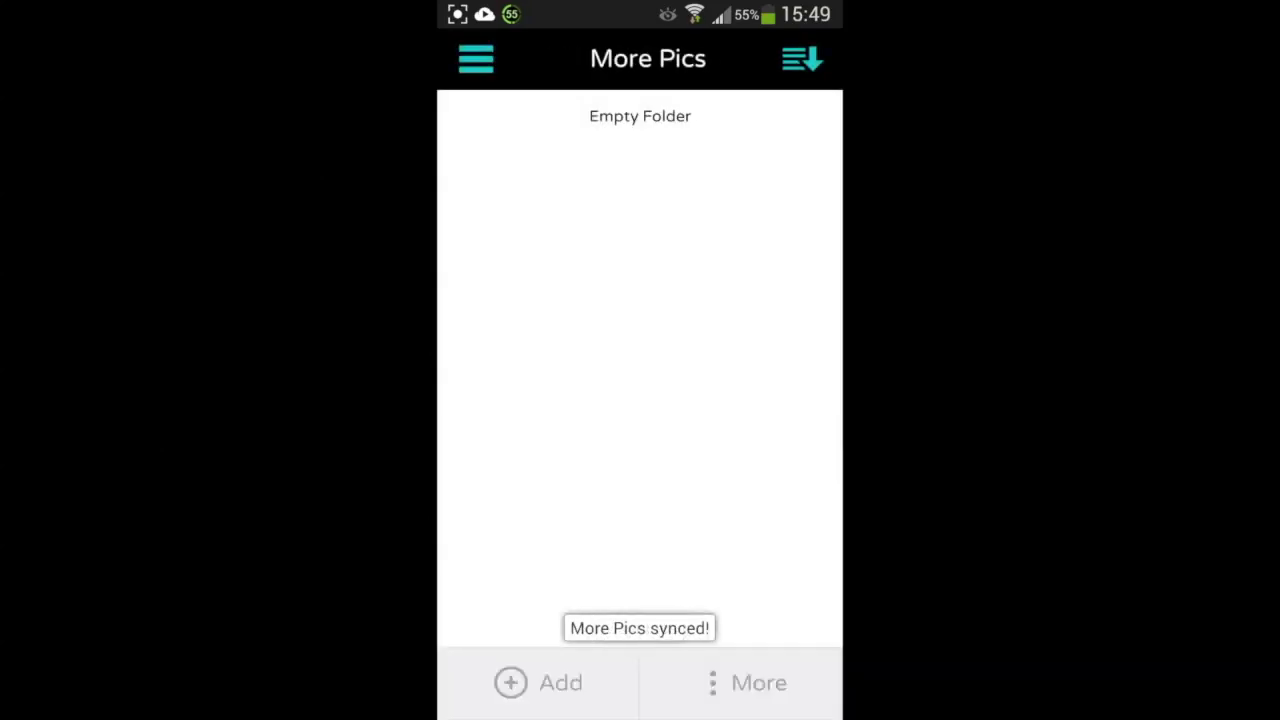
key("Escape")
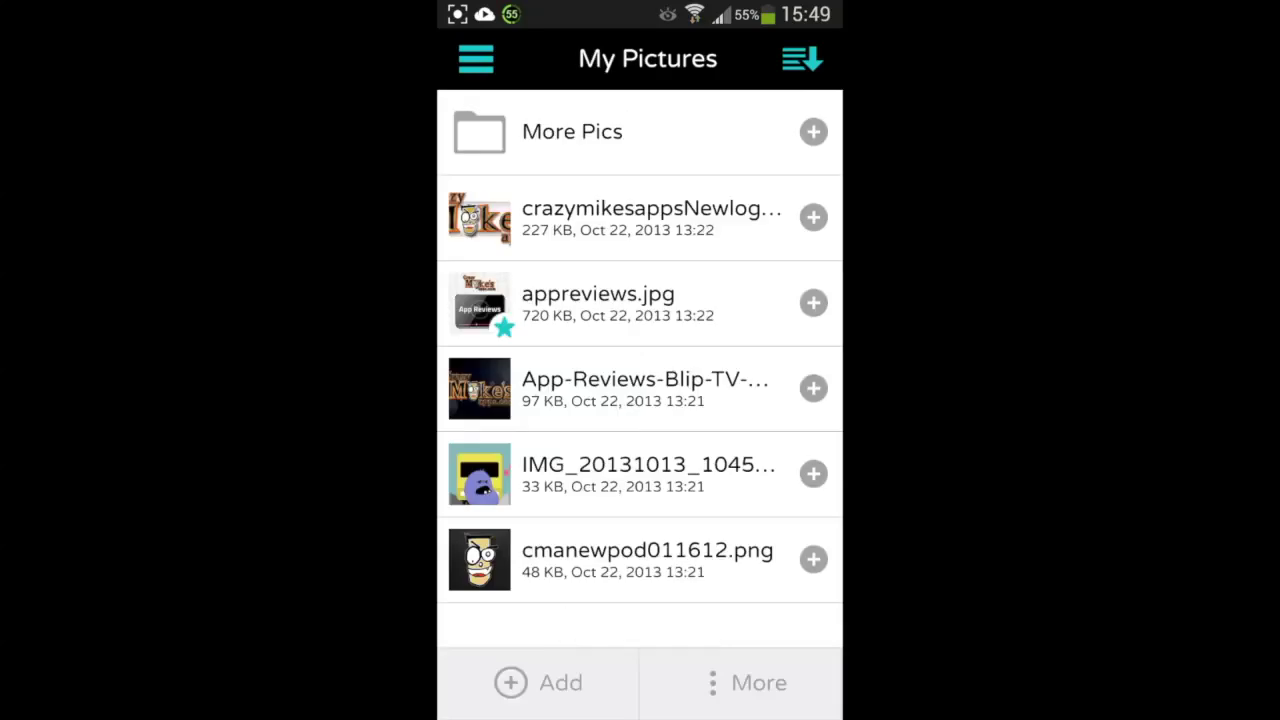
Step: Move the More Pics folder to the My pCloud root
left_click(680, 152)
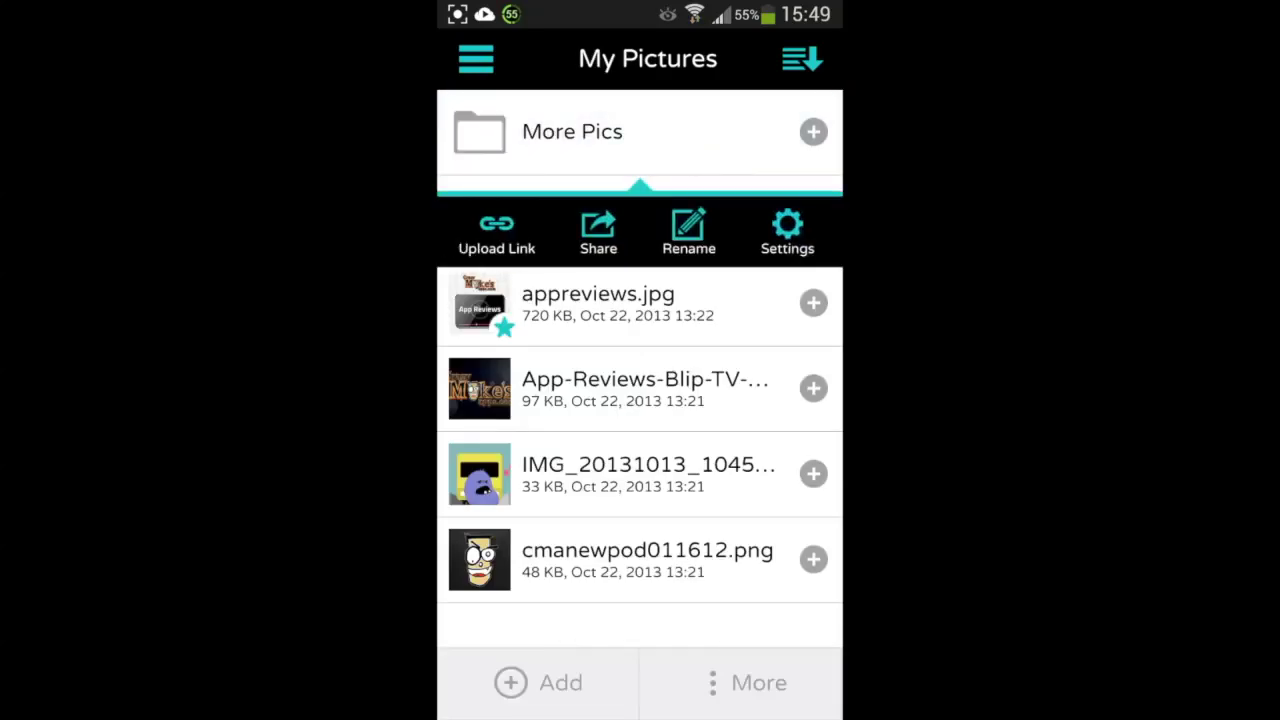
left_click_drag(592, 246, 814, 251)
left_click_drag(547, 251, 769, 245)
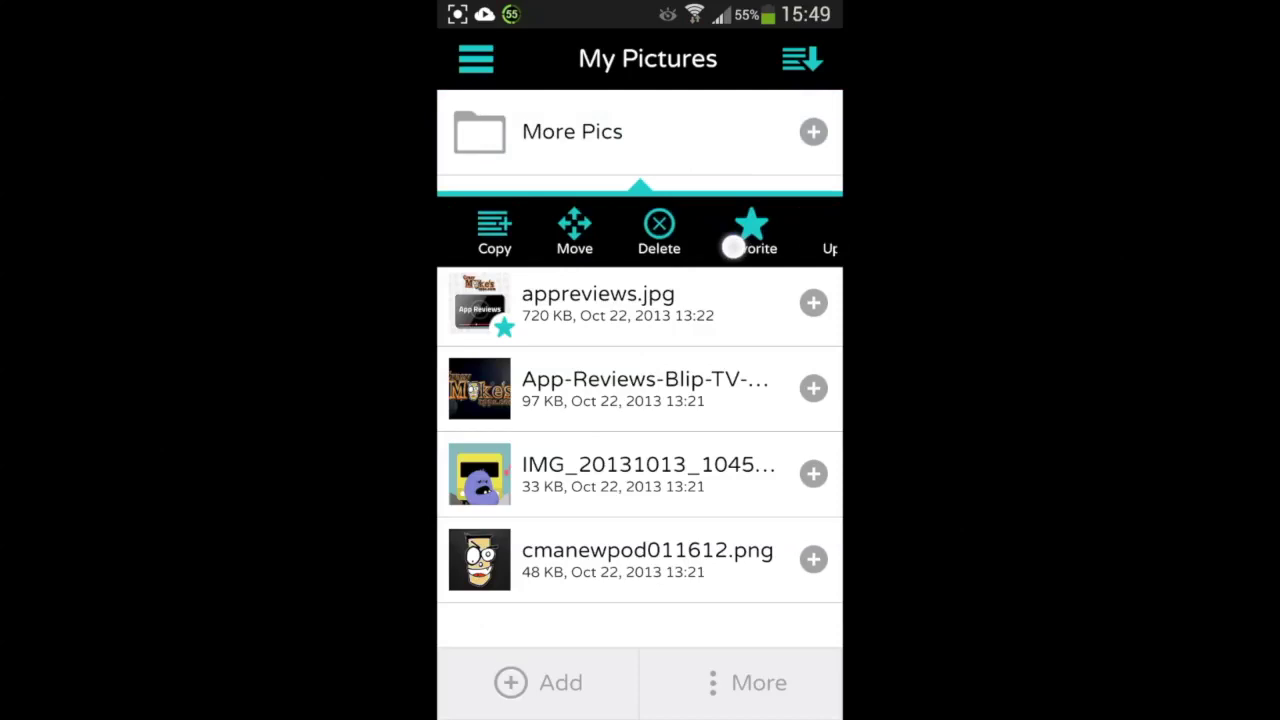
left_click(656, 230)
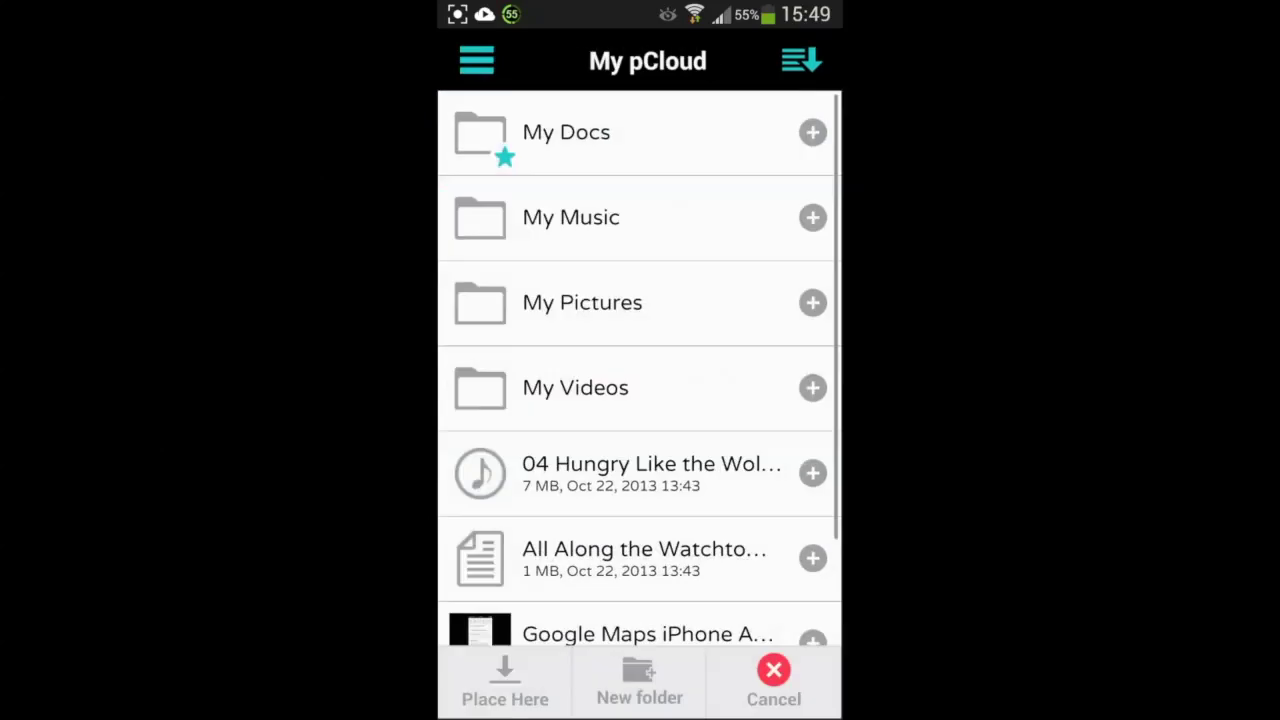
left_click(504, 685)
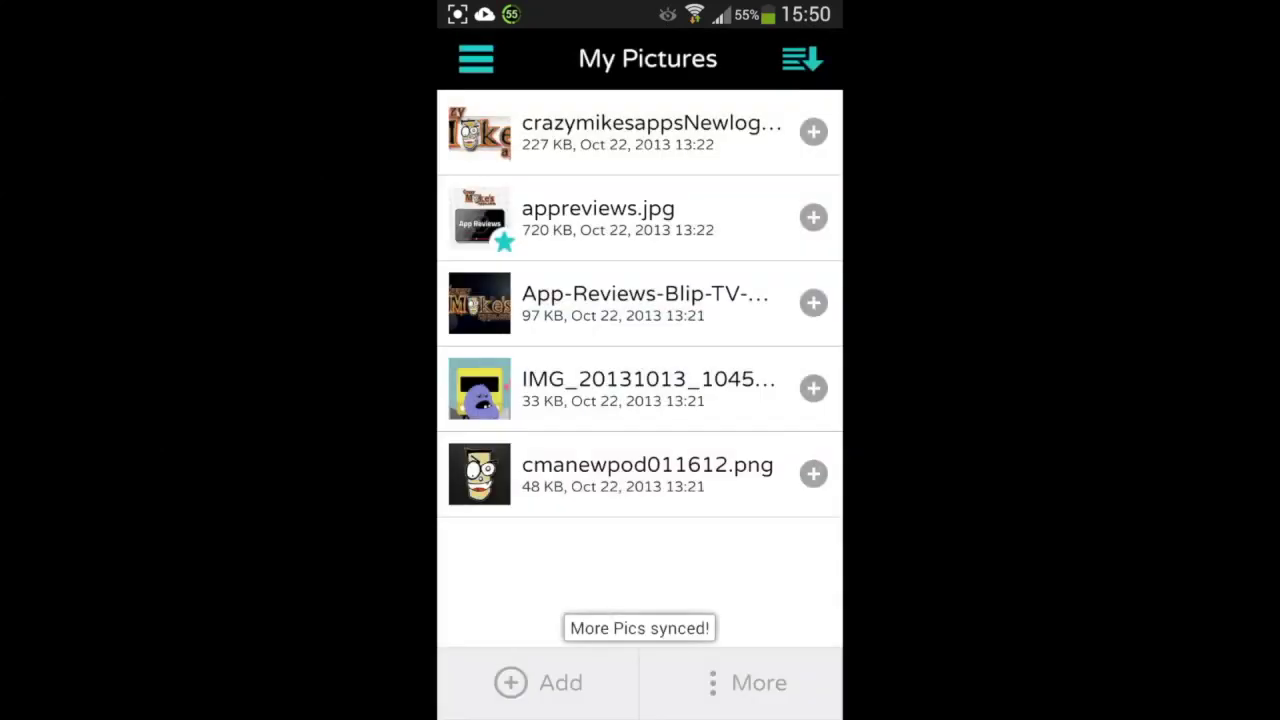
key("Escape")
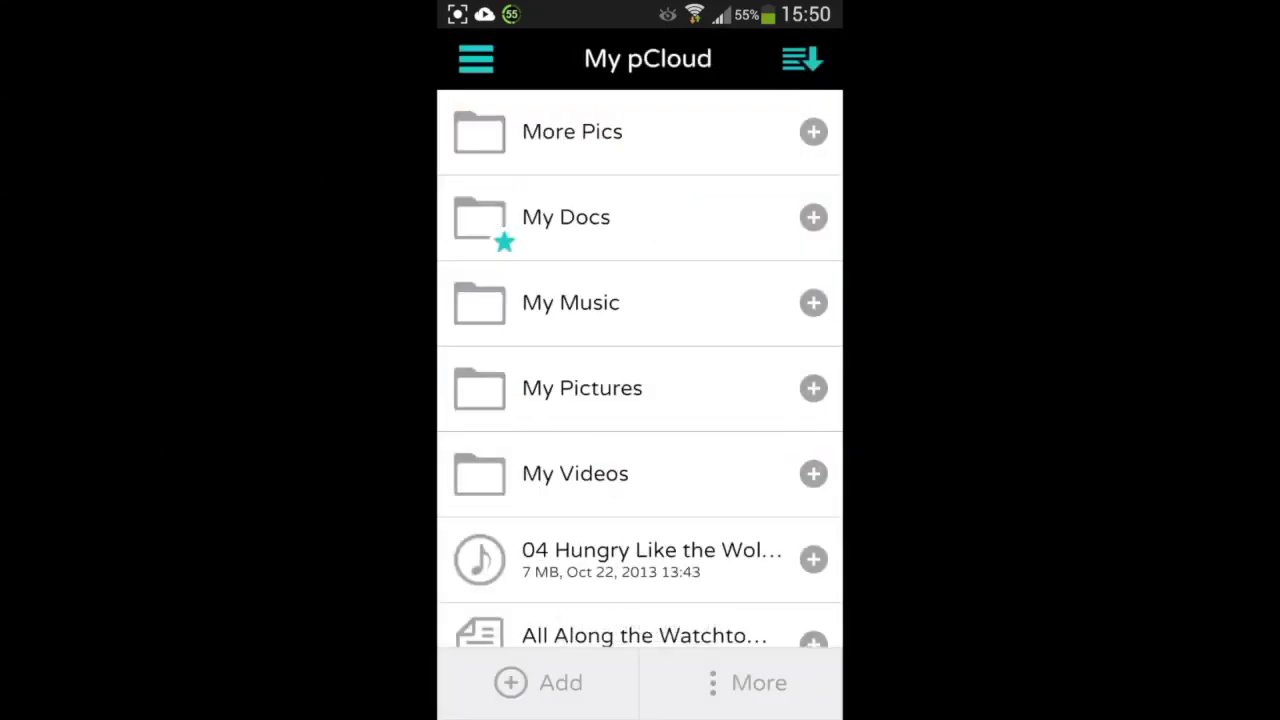
left_click(580, 640)
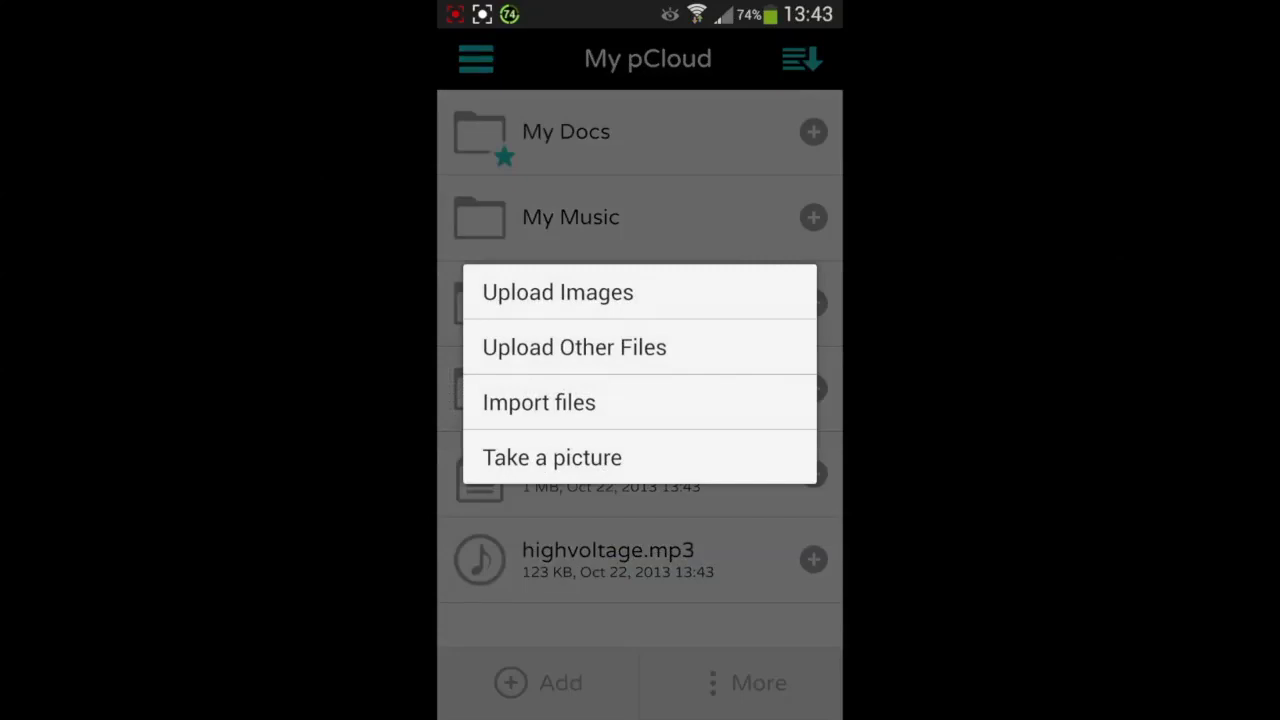
Step: Choose Import files, then play highvoltage.mp3 in the Audio Player
left_click(686, 412)
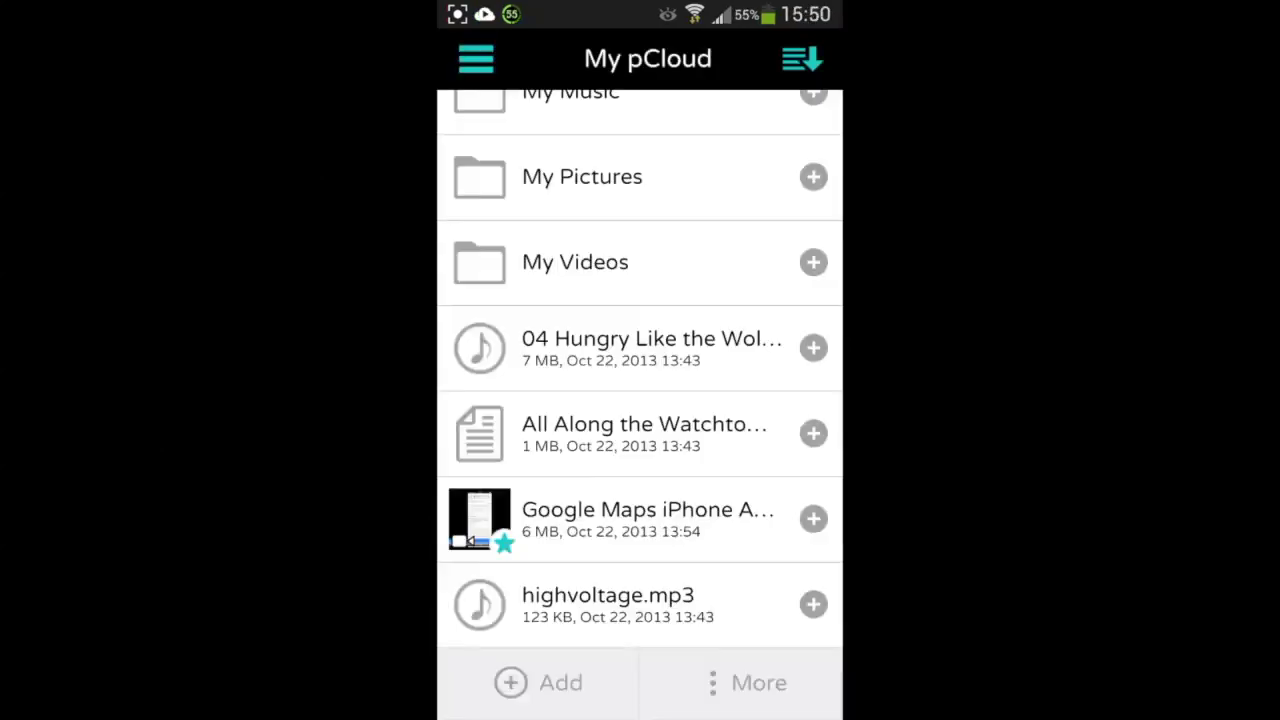
left_click(608, 605)
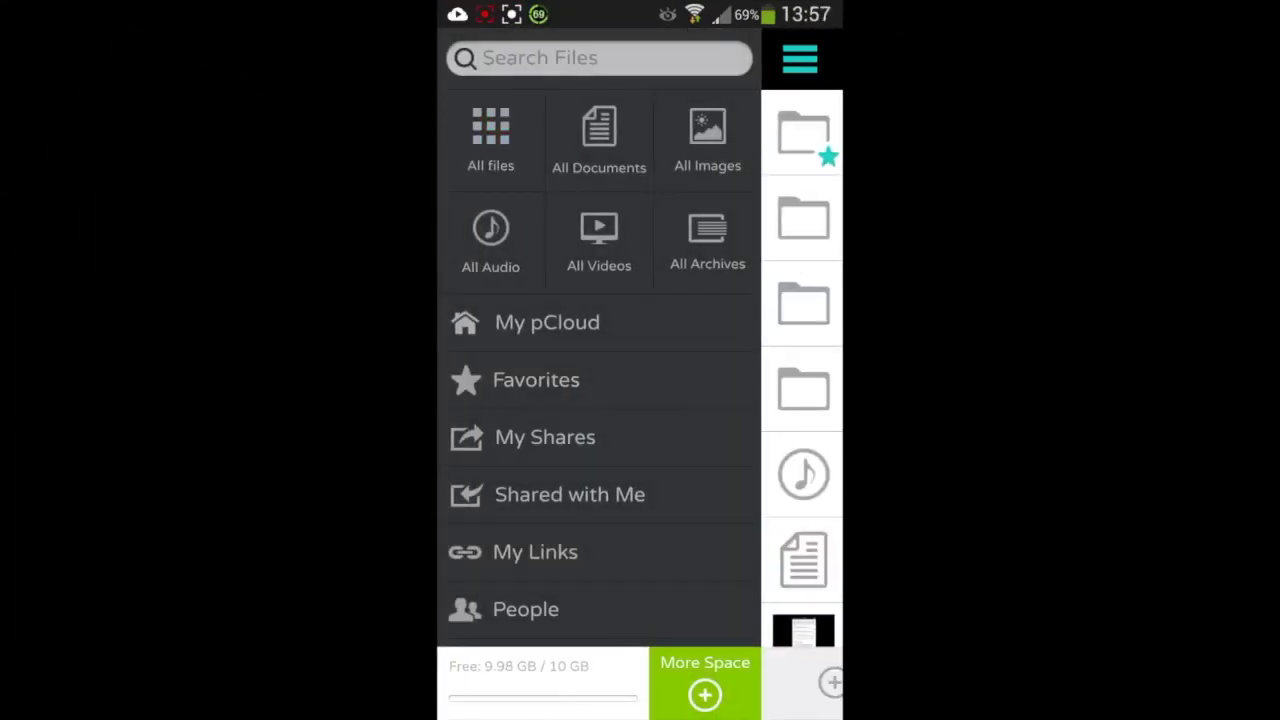
Step: Read the Help Center GENERAL answer on sharing files or folders, then open My Docs
mouse_move(708, 528)
left_mouse_down()
mouse_move(686, 326)
mouse_move(704, 558)
left_mouse_up()
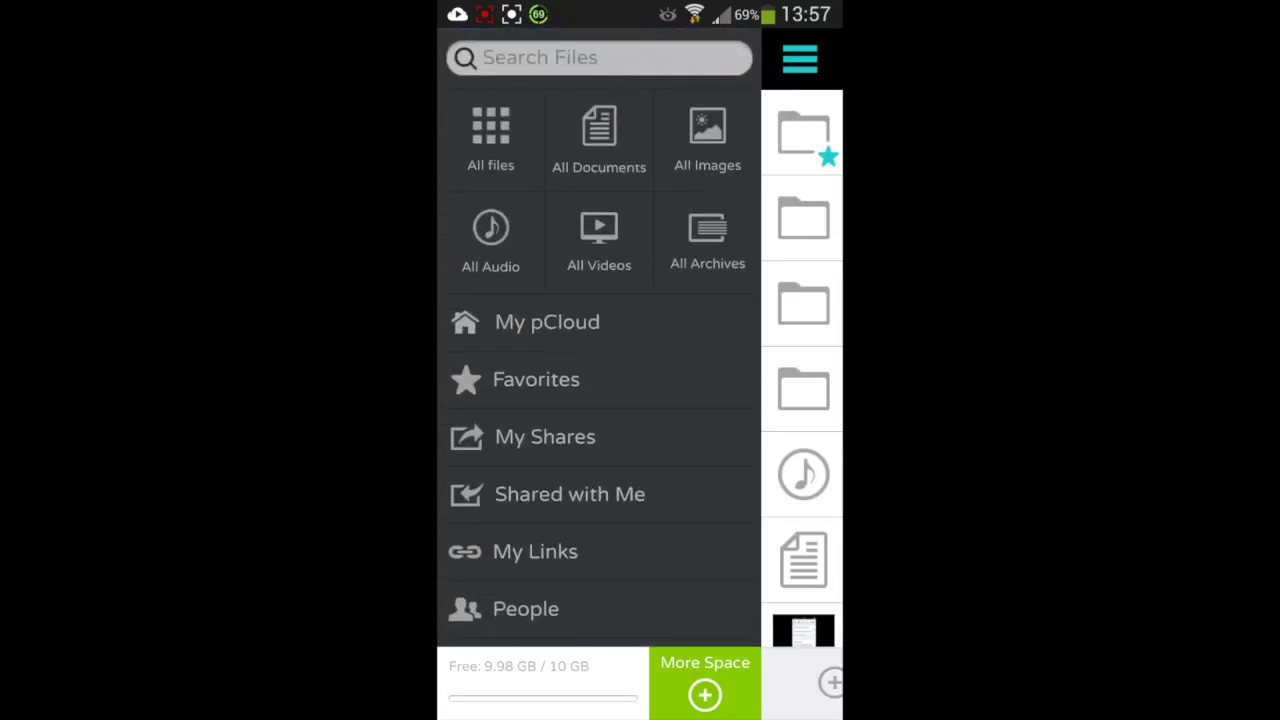
left_click_drag(600, 500, 600, 290)
left_click(606, 562)
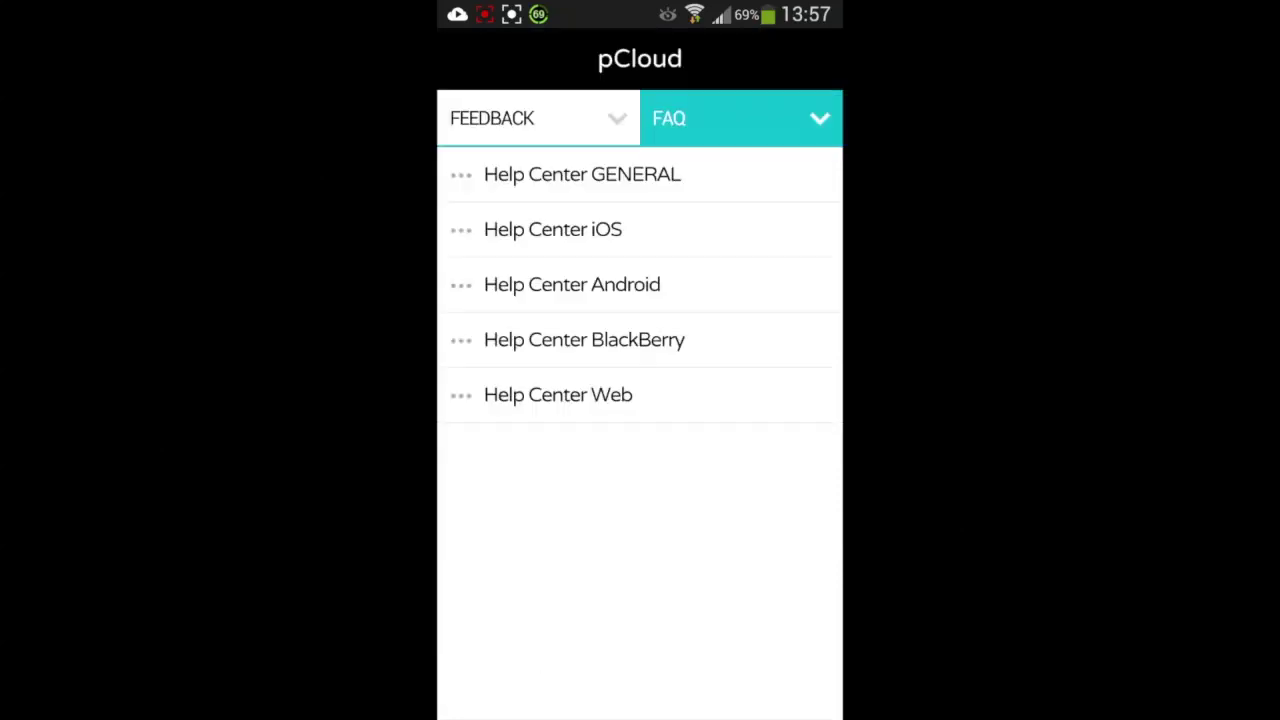
left_click(675, 185)
left_click_drag(740, 560, 746, 290)
left_click(600, 342)
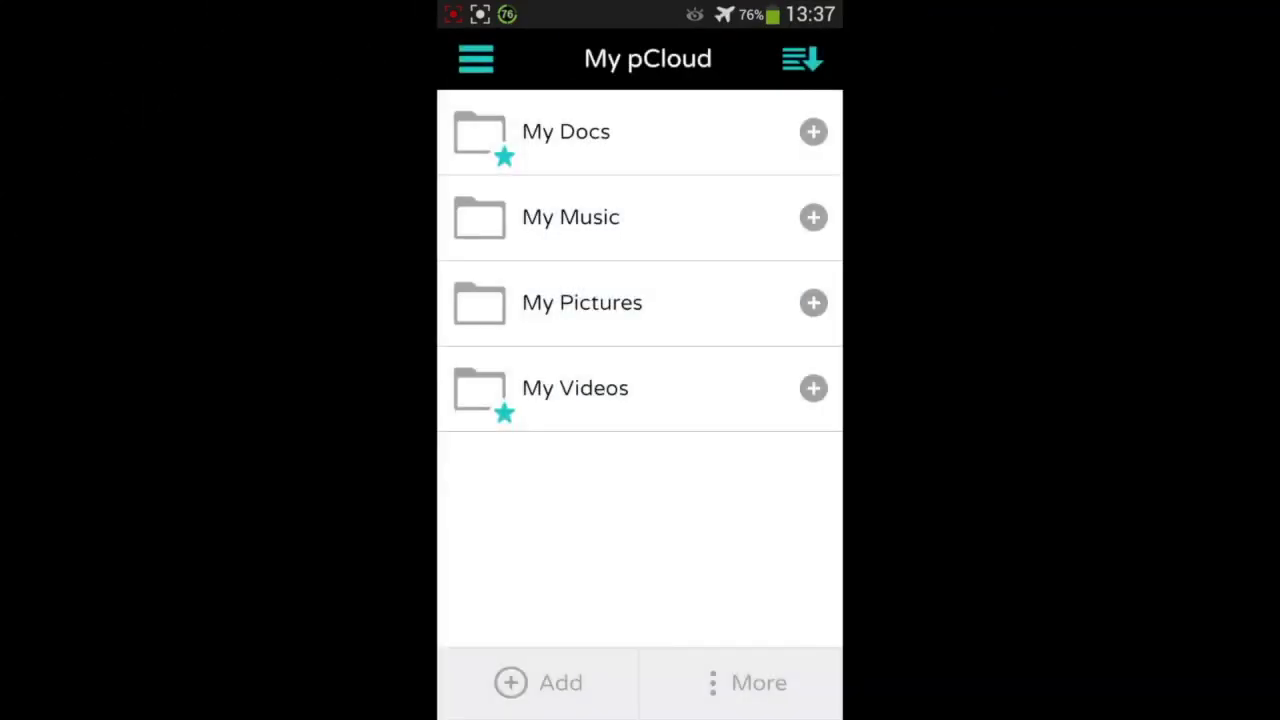
left_click(565, 132)
Step: Open MyCB-basic-ebook from My Docs as Copywriting 101 in Kindle
left_click(620, 132)
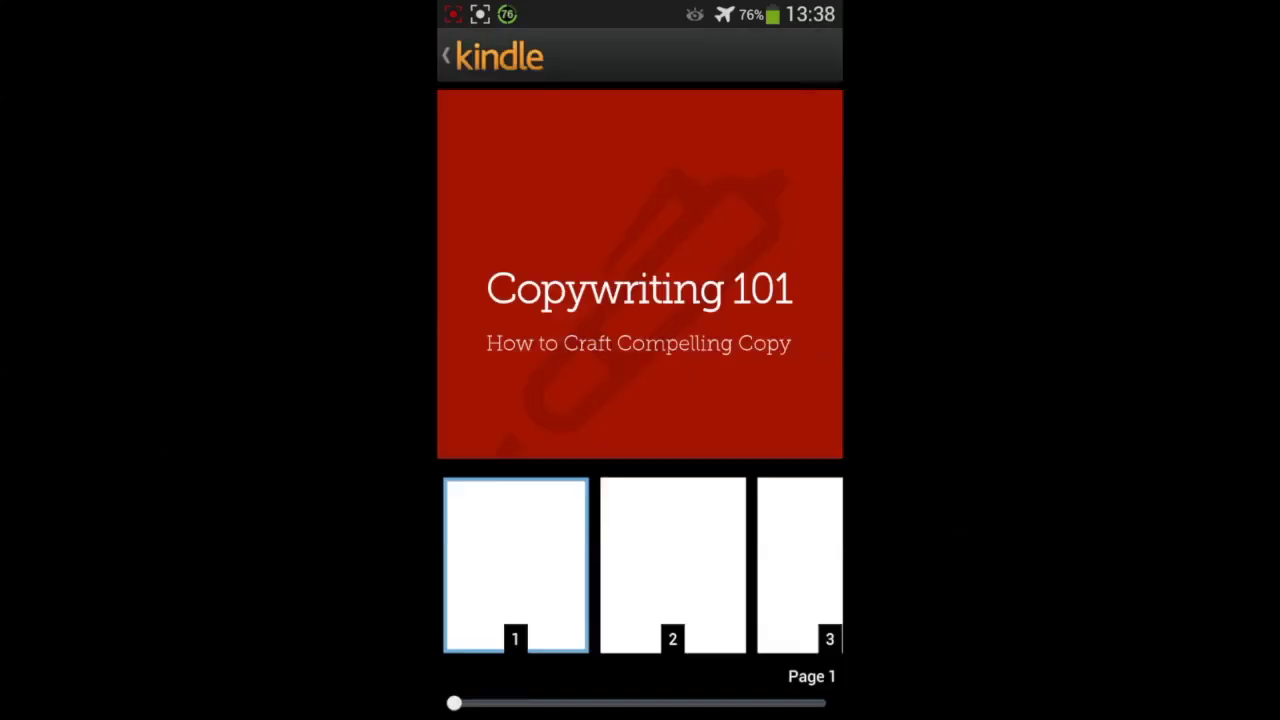